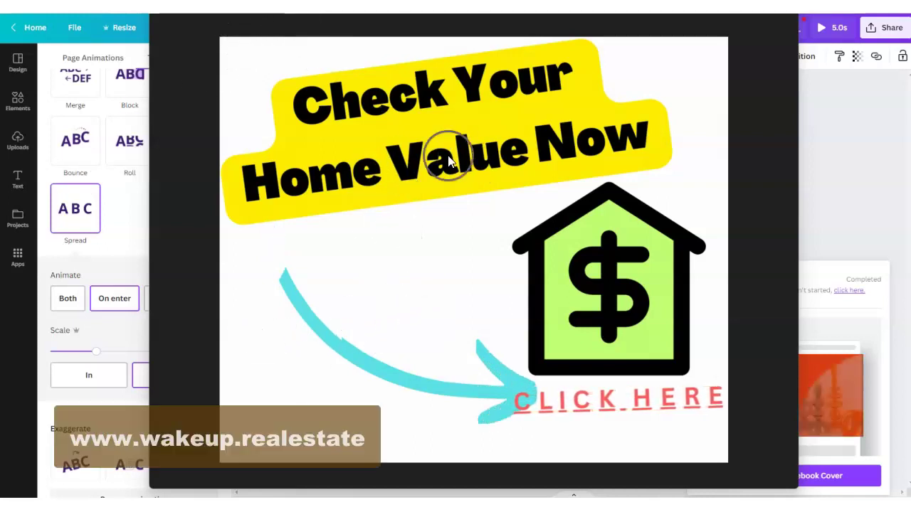
Clear the page by deleting the headline, the arrow, the dollar house graphic and the CLICK HERE text
{"action": "left_click_drag", "start_coordinate": [324, 3], "coordinate": [503, 498]}
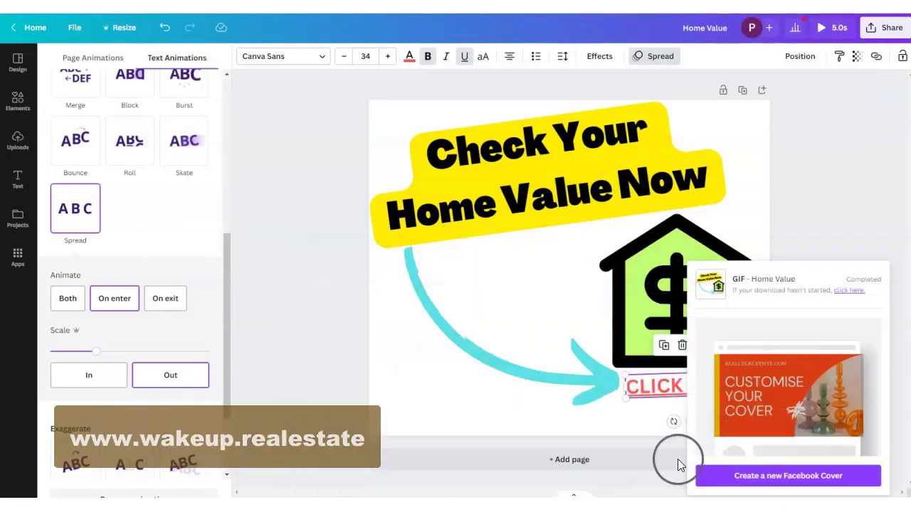
{"action": "left_click", "coordinate": [319, 378]}
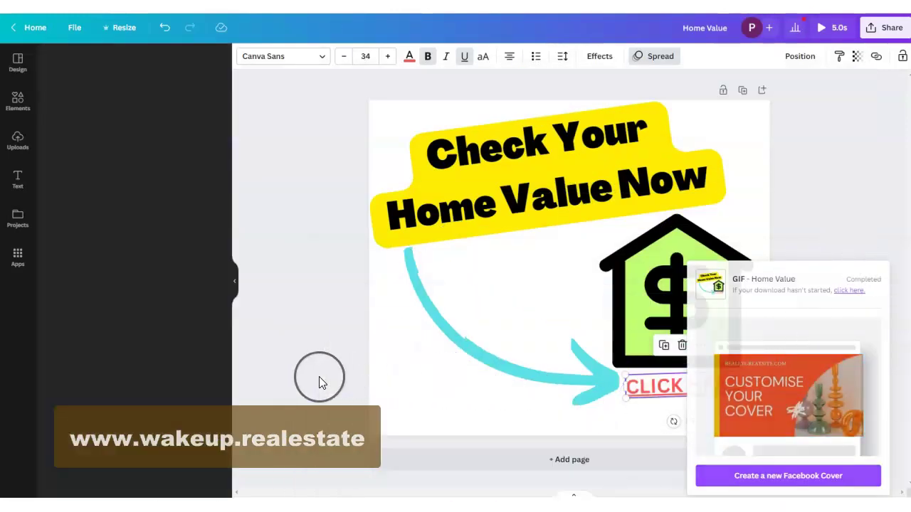
{"action": "left_click", "coordinate": [578, 139]}
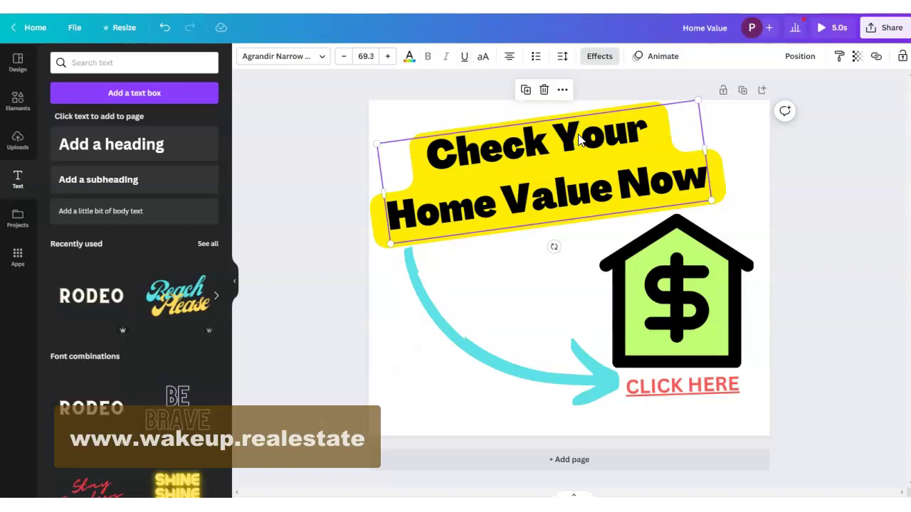
{"action": "key", "text": "Delete"}
{"action": "left_click", "coordinate": [443, 325]}
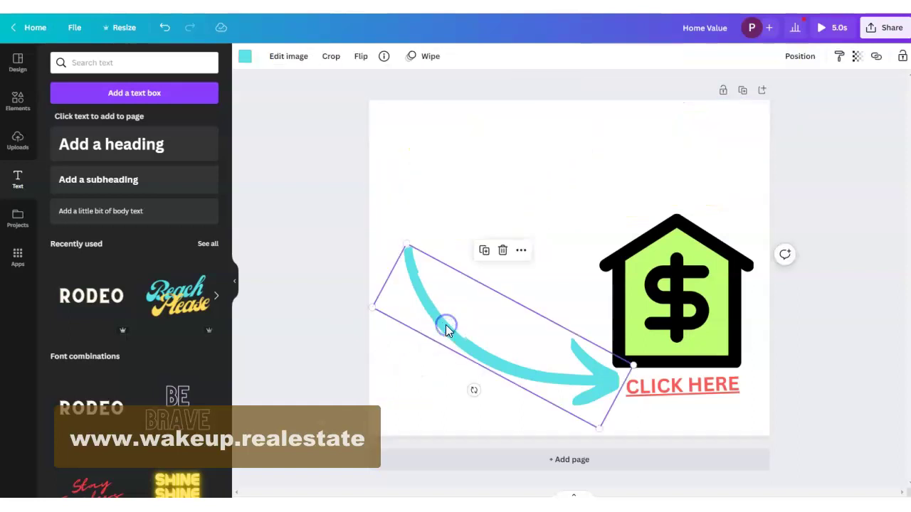
{"action": "key", "text": "Delete"}
{"action": "left_click", "coordinate": [650, 320]}
{"action": "key", "text": "Delete"}
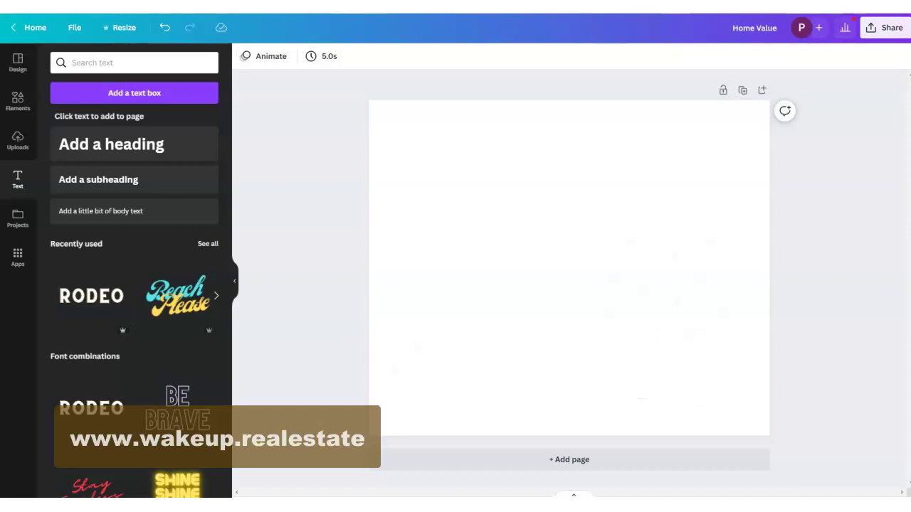
Add a heading to the blank page that reads "Check Your Home Value Now"
{"action": "left_click_drag", "start_coordinate": [563, 498], "coordinate": [467, 456]}
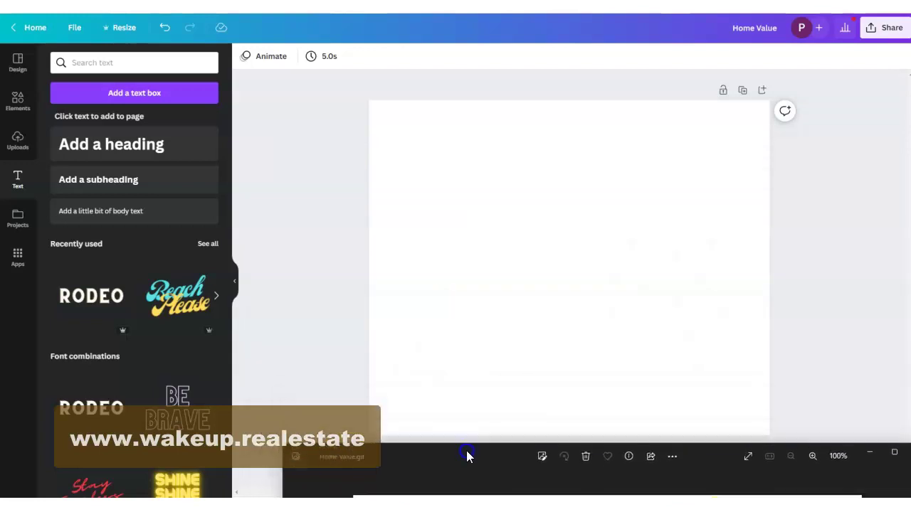
{"action": "left_click", "coordinate": [130, 151]}
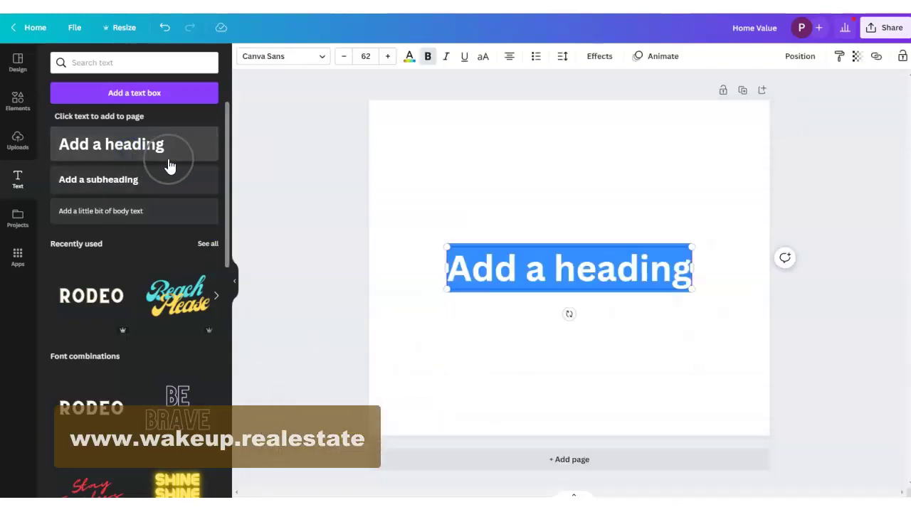
{"action": "type", "text": "Check your Home"}
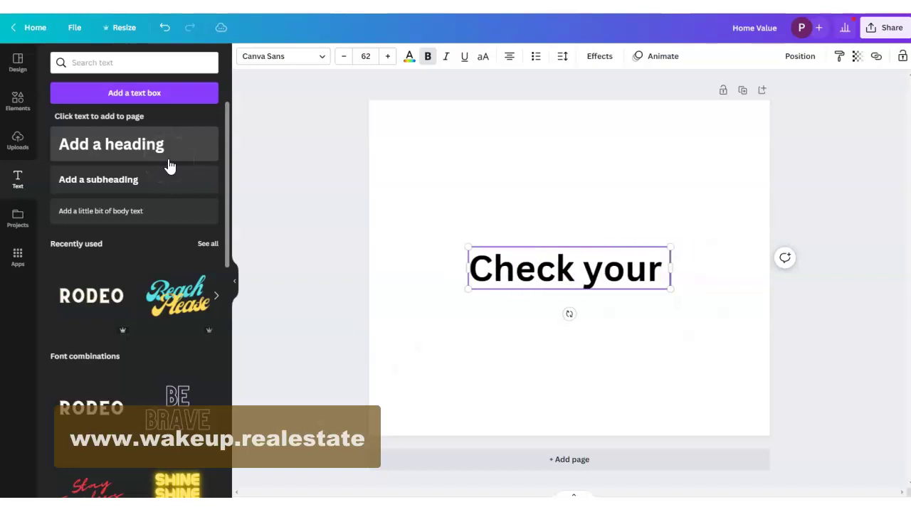
{"action": "key", "text": "BackSpace"}
{"action": "key", "text": "BackSpace"}
{"action": "key", "text": "BackSpace"}
{"action": "key", "text": "BackSpace"}
{"action": "key", "text": "BackSpace"}
{"action": "key", "text": "BackSpace"}
{"action": "key", "text": "BackSpace"}
{"action": "key", "text": "BackSpace"}
{"action": "key", "text": "BackSpace"}
{"action": "key", "text": "BackSpace"}
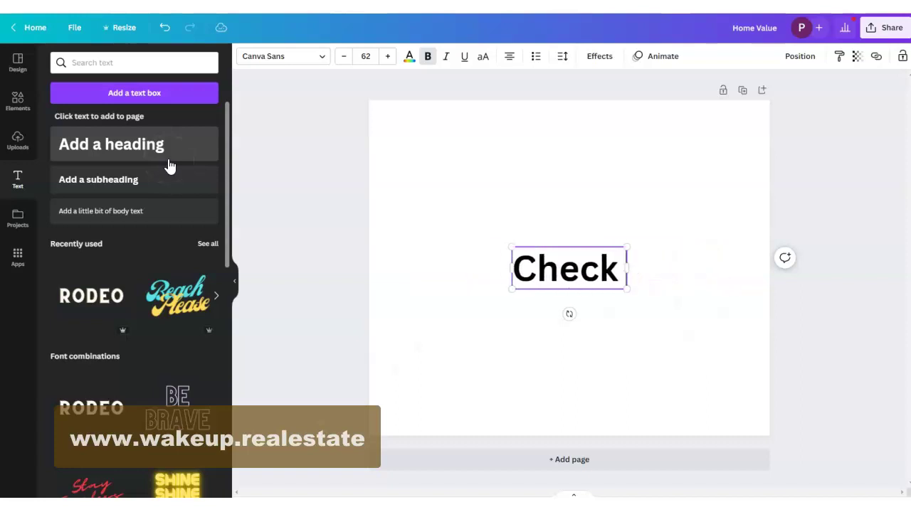
{"action": "type", "text": "Your"}
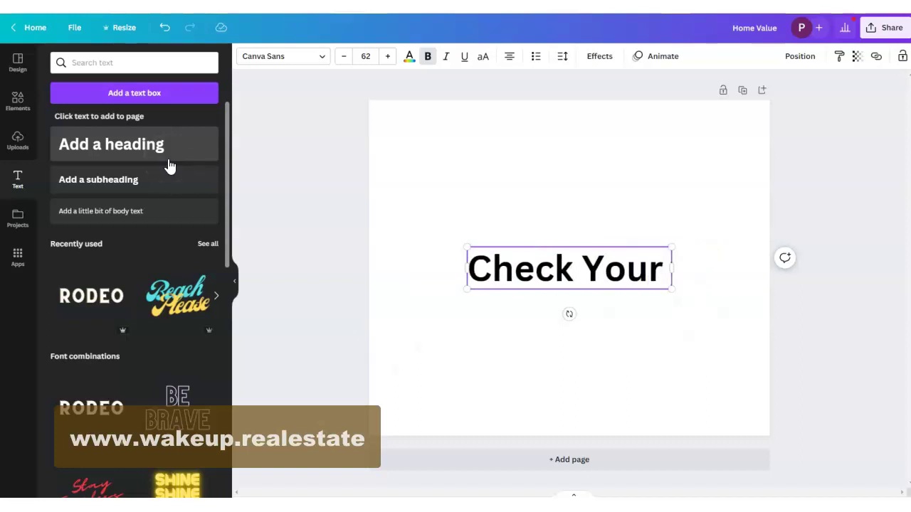
{"action": "type", "text": " Home Value Now"}
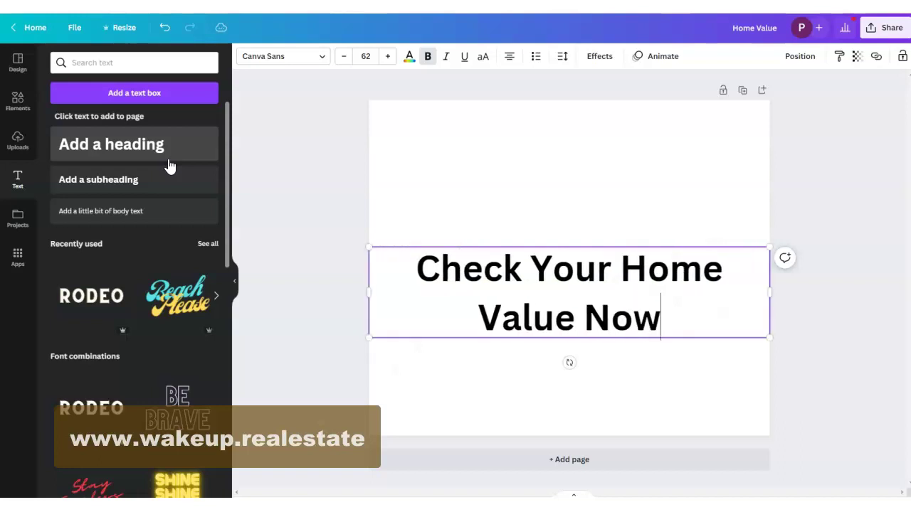
Try the Gagalin and Bukhari Script fonts on the whole heading and settle on Agrandir Narrow Black
{"action": "left_click_drag", "start_coordinate": [666, 320], "coordinate": [407, 271]}
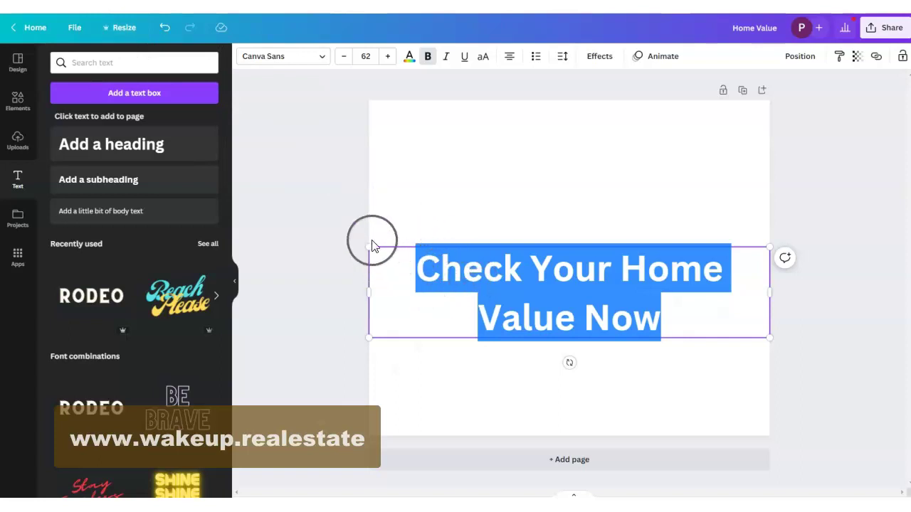
{"action": "left_click", "coordinate": [428, 58]}
{"action": "left_click", "coordinate": [428, 58]}
{"action": "left_click", "coordinate": [311, 59]}
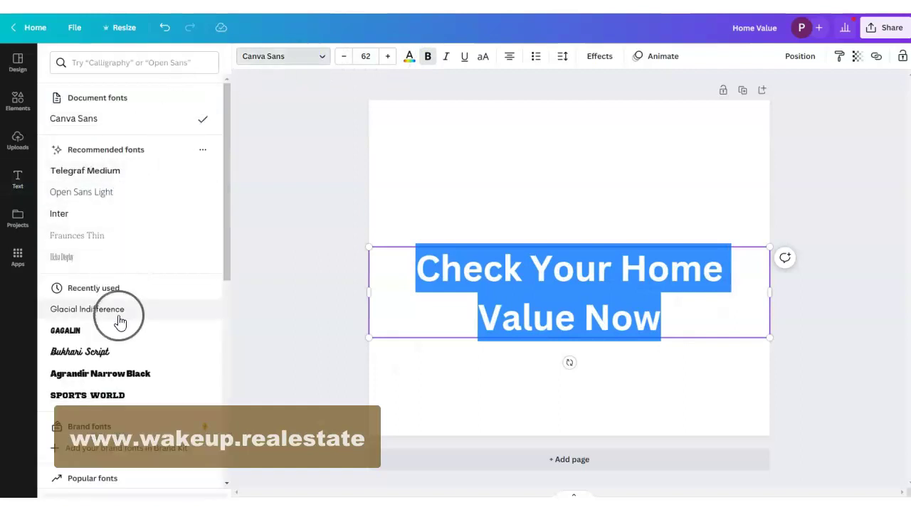
{"action": "left_click", "coordinate": [95, 333]}
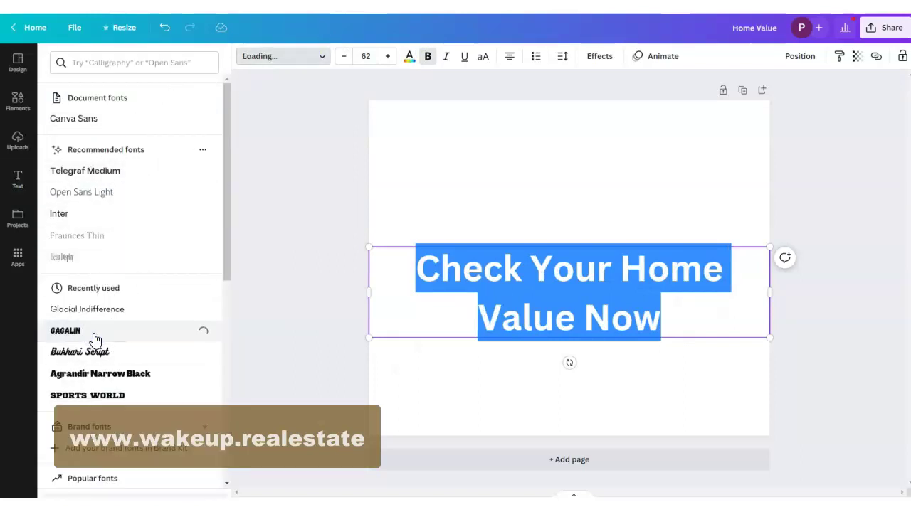
{"action": "left_click", "coordinate": [93, 352]}
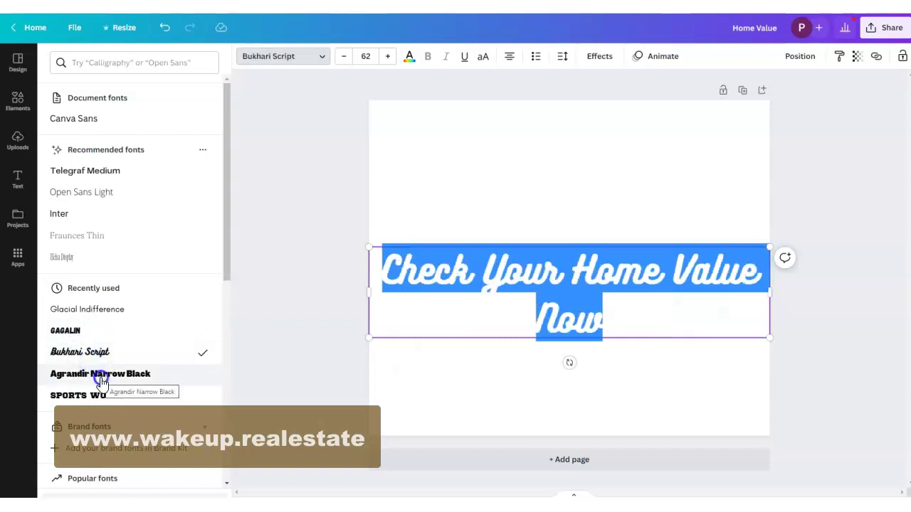
{"action": "left_click", "coordinate": [104, 383]}
{"action": "left_click", "coordinate": [502, 288]}
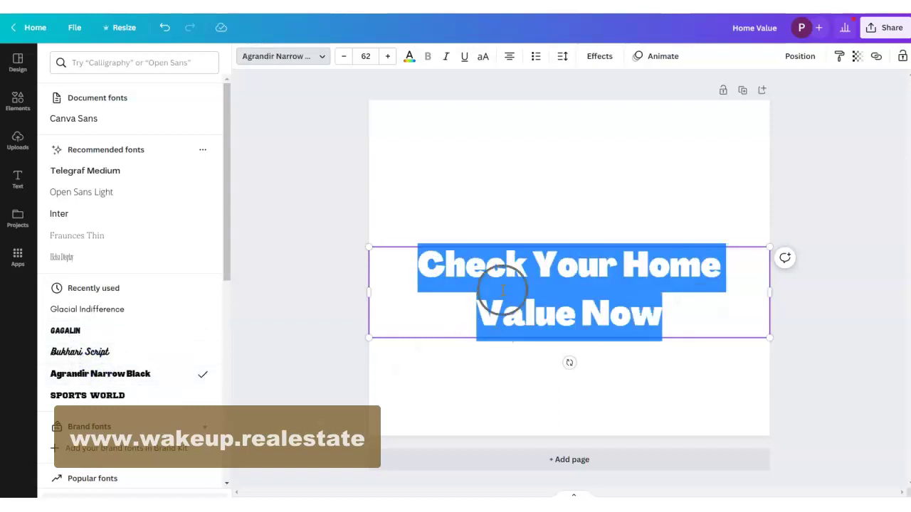
{"action": "left_click", "coordinate": [653, 226]}
Check the Home Value.gif reference and apply the yellow Background text effect to the entire heading
{"action": "left_click", "coordinate": [600, 274]}
{"action": "left_click", "coordinate": [682, 331]}
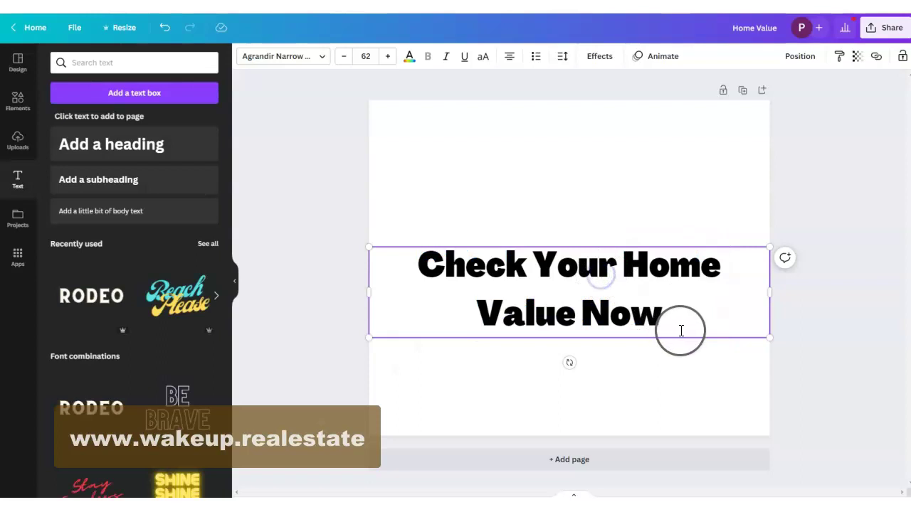
{"action": "left_click_drag", "start_coordinate": [658, 312], "coordinate": [475, 314]}
{"action": "key", "text": "alt+Tab"}
{"action": "mouse_move", "coordinate": [702, 467]}
{"action": "left_mouse_down"}
{"action": "mouse_move", "coordinate": [840, 207]}
{"action": "mouse_move", "coordinate": [337, 68]}
{"action": "mouse_move", "coordinate": [175, 65]}
{"action": "mouse_move", "coordinate": [488, 91]}
{"action": "mouse_move", "coordinate": [707, 479]}
{"action": "left_mouse_up"}
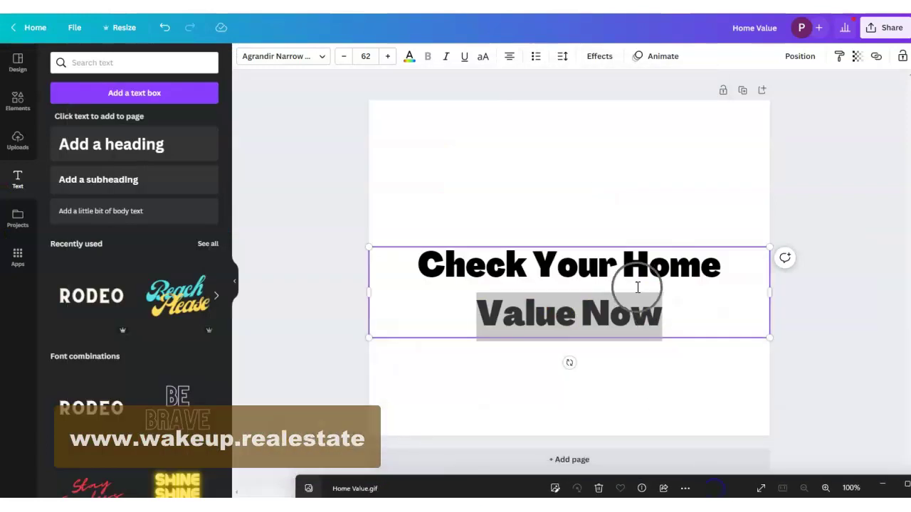
{"action": "left_click", "coordinate": [667, 318]}
{"action": "left_click_drag", "start_coordinate": [667, 318], "coordinate": [392, 265]}
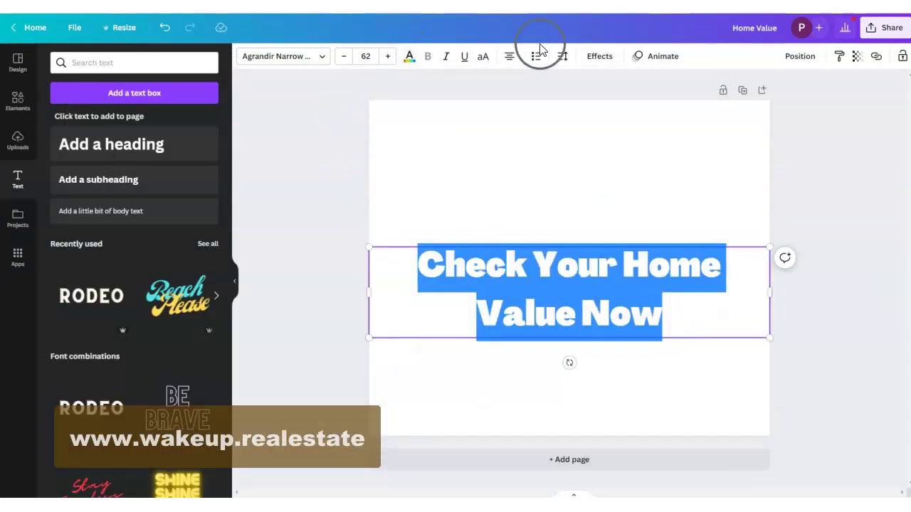
{"action": "left_click", "coordinate": [602, 57]}
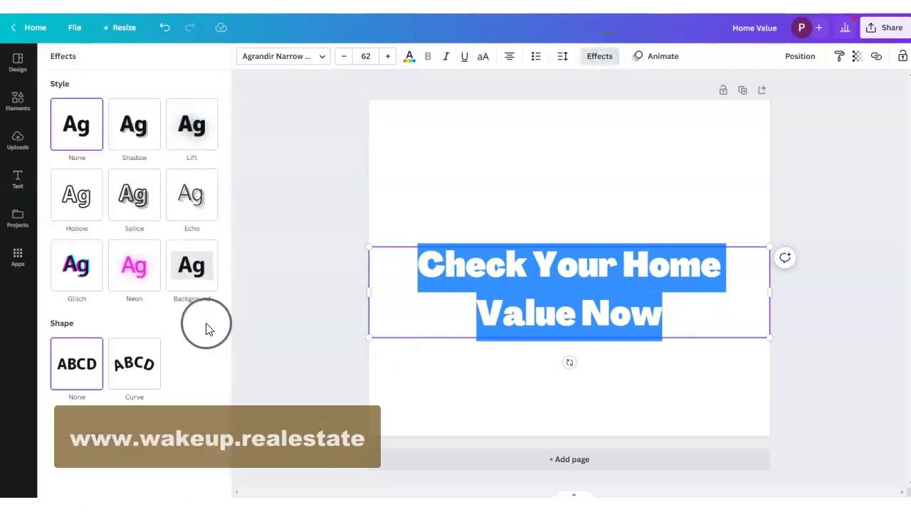
{"action": "left_click", "coordinate": [191, 275]}
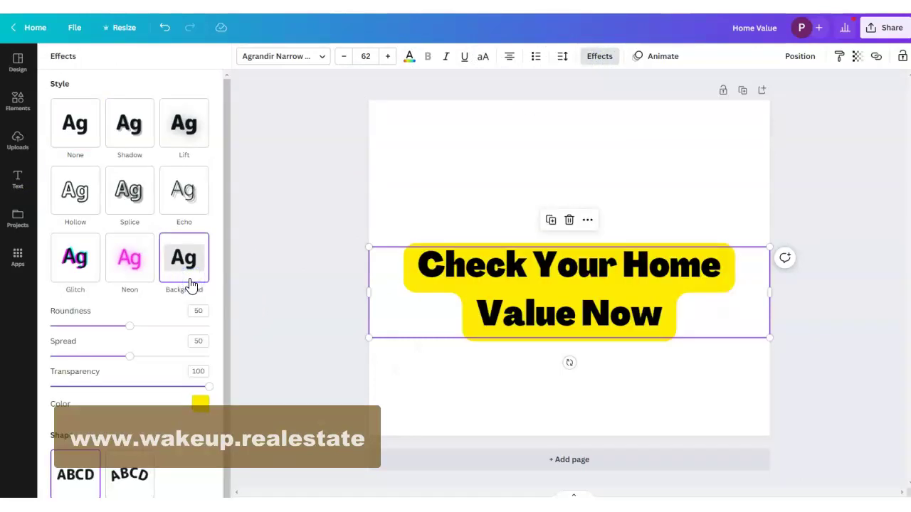
Try a lower transparency for the heading's yellow background and return it to 100
{"action": "left_click", "coordinate": [202, 411]}
{"action": "left_click", "coordinate": [201, 411]}
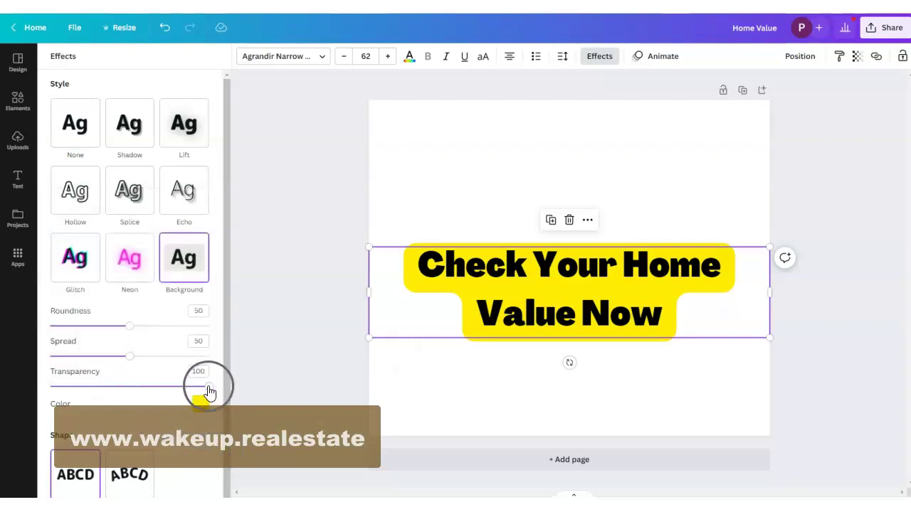
{"action": "left_click_drag", "start_coordinate": [175, 388], "coordinate": [101, 388]}
{"action": "left_click_drag", "start_coordinate": [157, 401], "coordinate": [238, 400]}
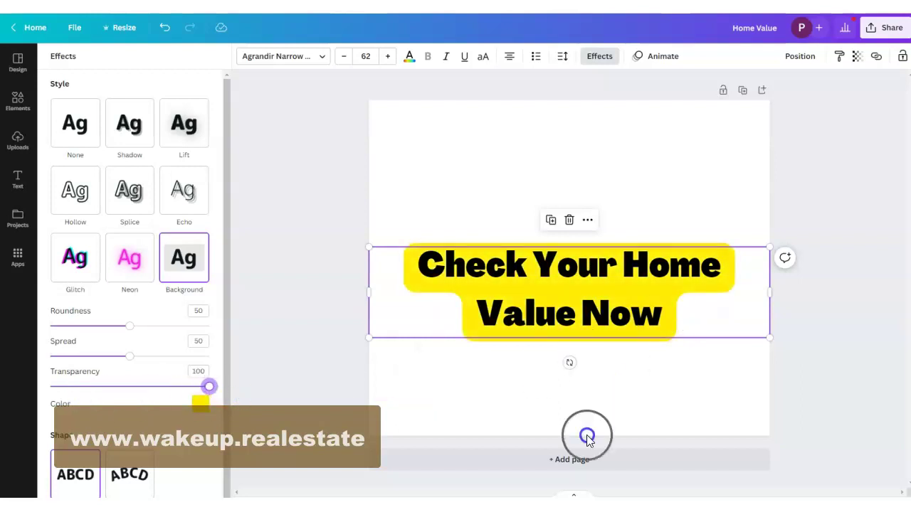
Move the heading into the upper part of the page and tilt it slightly counterclockwise
{"action": "left_click_drag", "start_coordinate": [496, 491], "coordinate": [438, 449]}
{"action": "left_click_drag", "start_coordinate": [478, 264], "coordinate": [464, 158]}
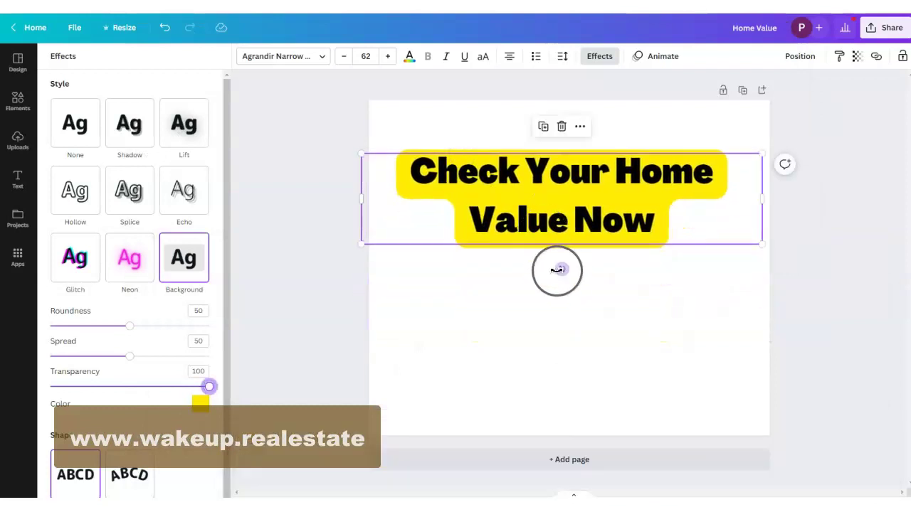
{"action": "mouse_move", "coordinate": [562, 273]}
{"action": "left_mouse_down"}
{"action": "mouse_move", "coordinate": [571, 266]}
{"action": "mouse_move", "coordinate": [538, 268]}
{"action": "mouse_move", "coordinate": [586, 273]}
{"action": "mouse_move", "coordinate": [577, 274]}
{"action": "left_mouse_up"}
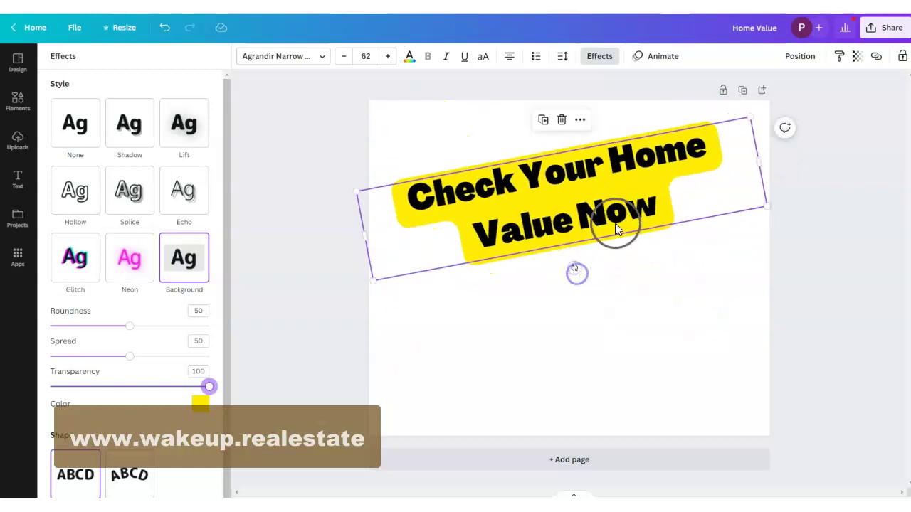
Increase the heading's font size to 65
{"action": "left_click", "coordinate": [407, 55]}
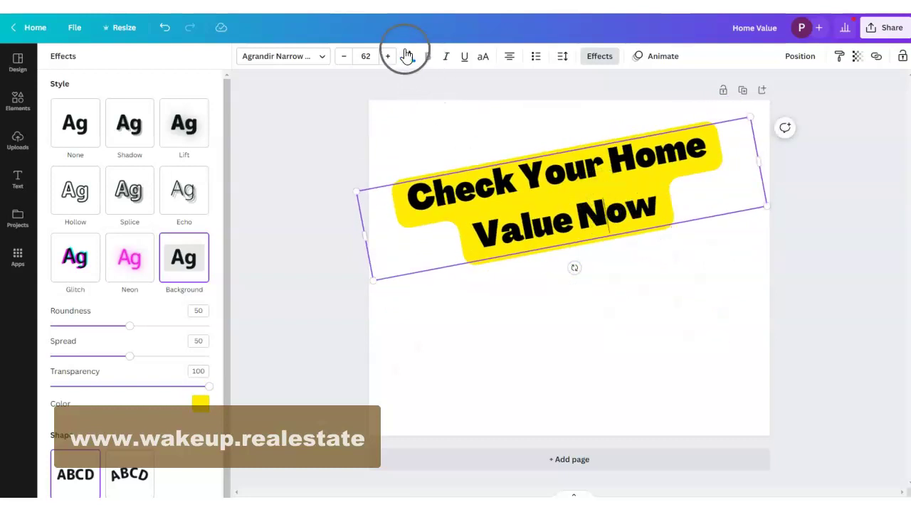
{"action": "left_click", "coordinate": [389, 56]}
{"action": "left_click", "coordinate": [388, 56]}
{"action": "left_click", "coordinate": [389, 56]}
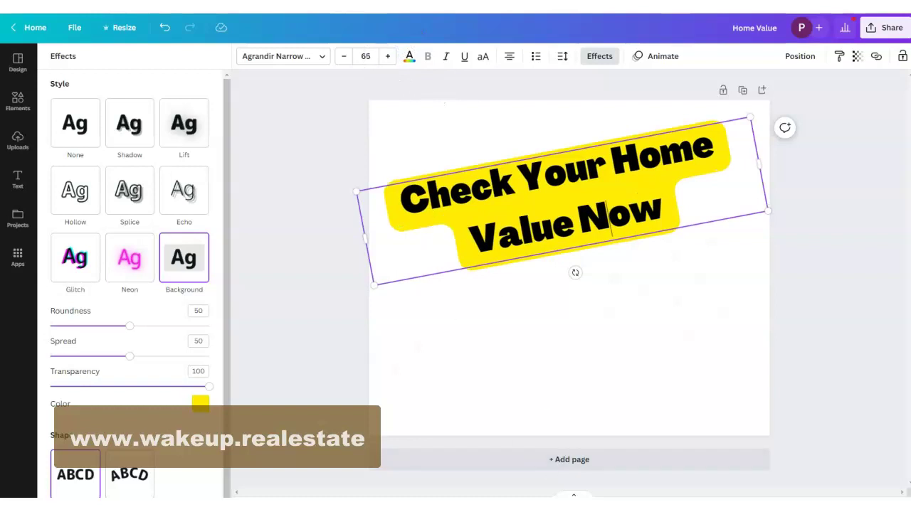
Check the reference GIF and search the design elements for "house icon"
{"action": "key", "text": "alt+Tab"}
{"action": "left_click_drag", "start_coordinate": [420, 454], "coordinate": [519, 486]}
{"action": "left_click", "coordinate": [287, 266]}
{"action": "left_click", "coordinate": [22, 178]}
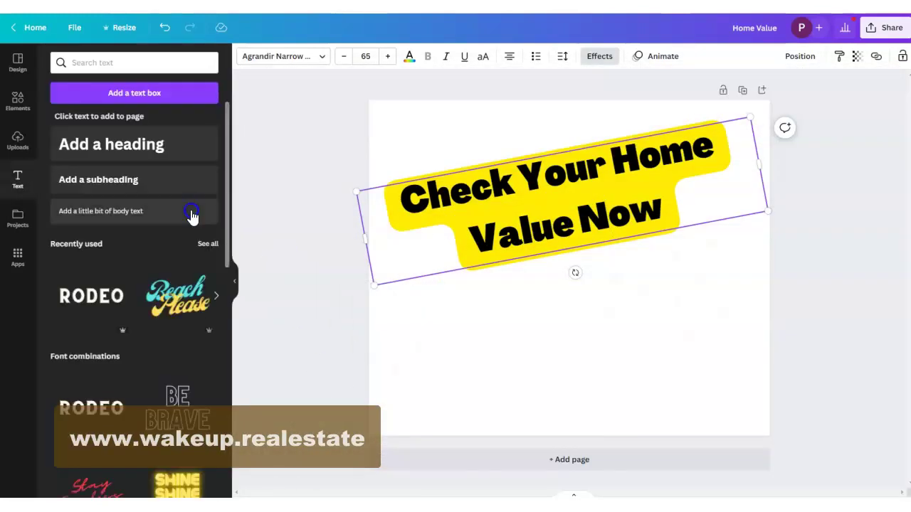
{"action": "left_click", "coordinate": [26, 112]}
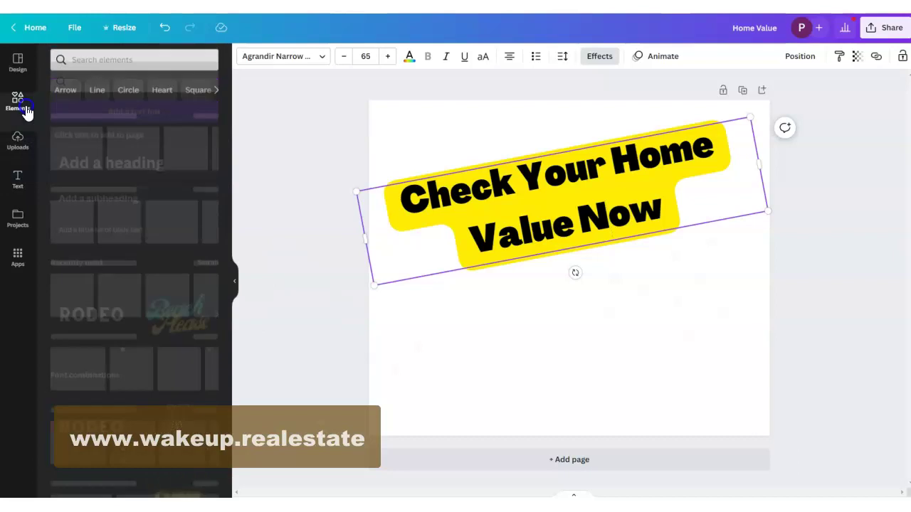
{"action": "left_click", "coordinate": [98, 63]}
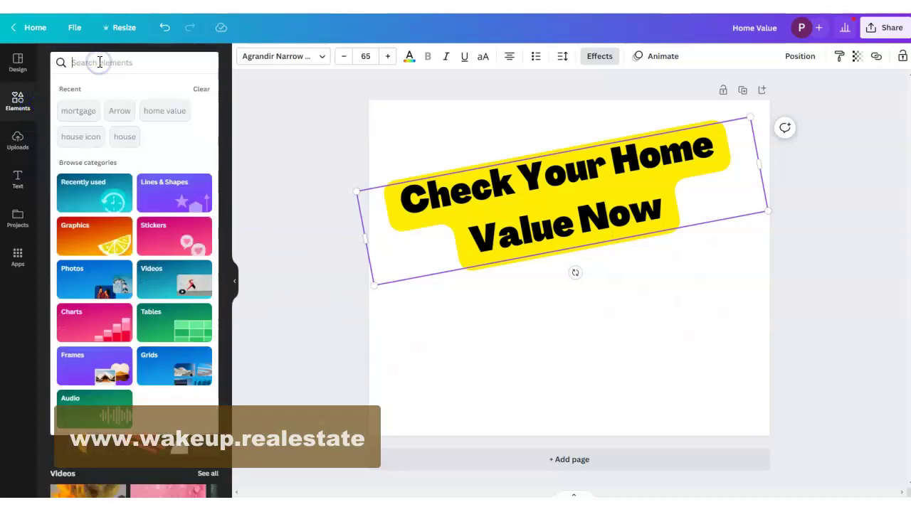
{"action": "type", "text": "house"}
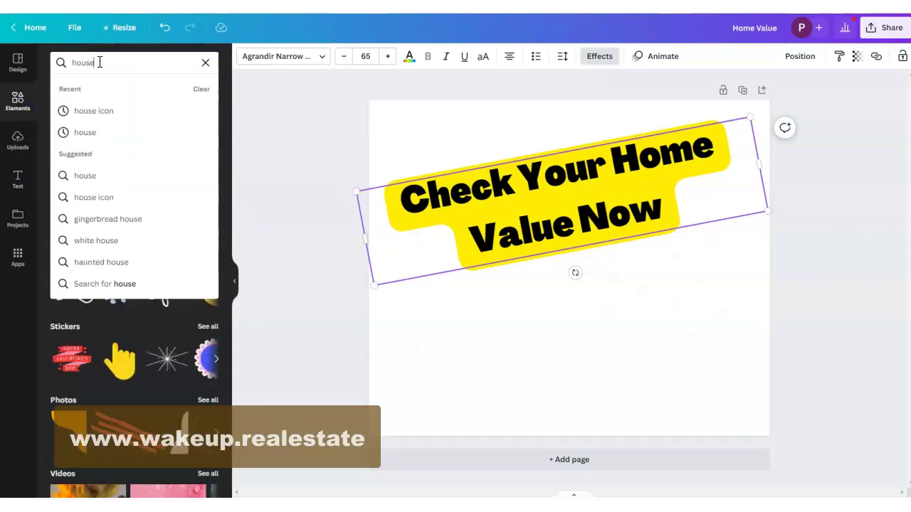
{"action": "left_click", "coordinate": [98, 108]}
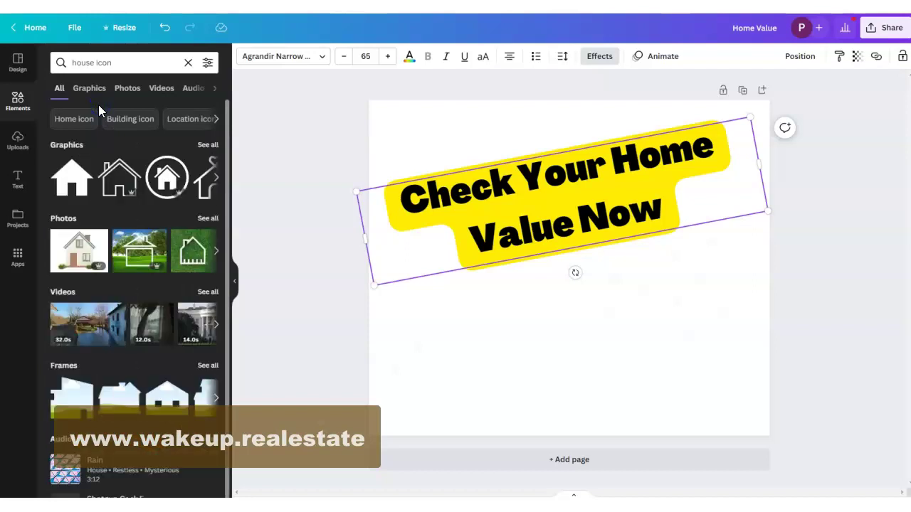
View the Home Value.gif reference and browse the house icon graphics for a similar house
{"action": "left_click", "coordinate": [437, 413]}
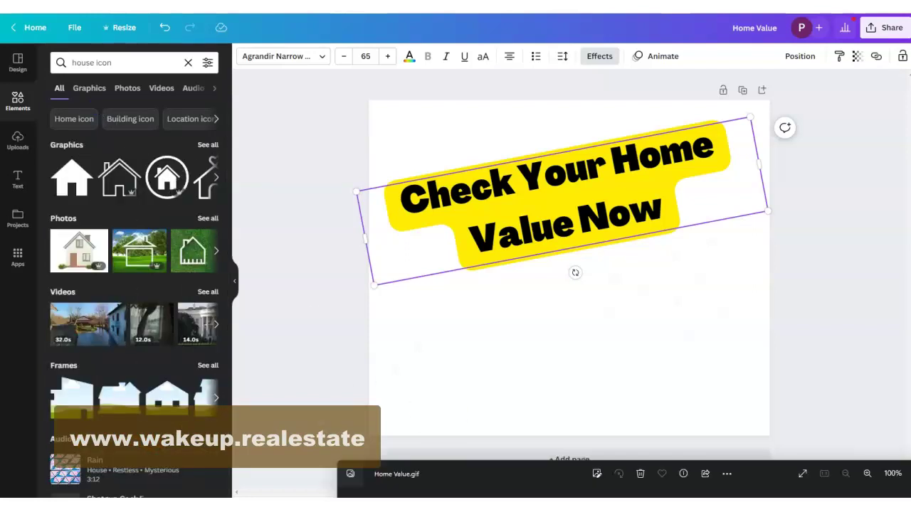
{"action": "left_click_drag", "start_coordinate": [767, 482], "coordinate": [792, 336]}
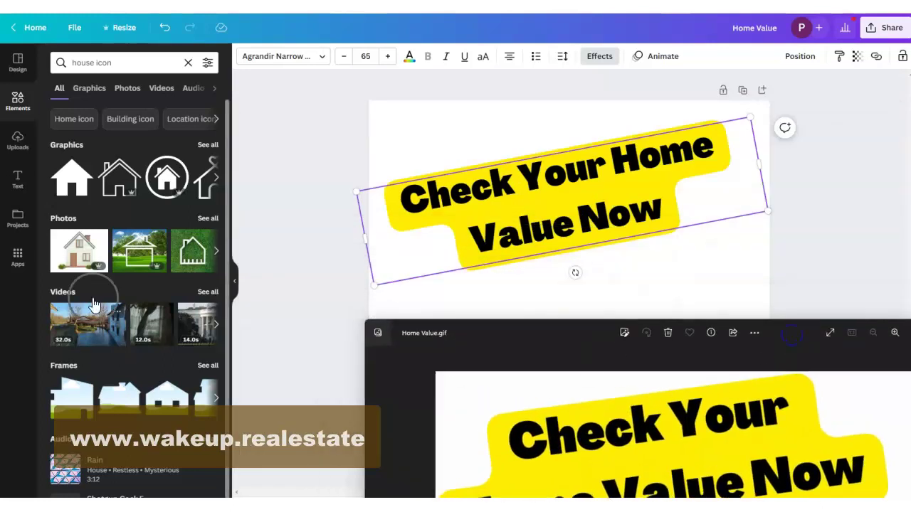
{"action": "left_click", "coordinate": [218, 183]}
{"action": "left_click", "coordinate": [217, 182]}
{"action": "left_click", "coordinate": [216, 182]}
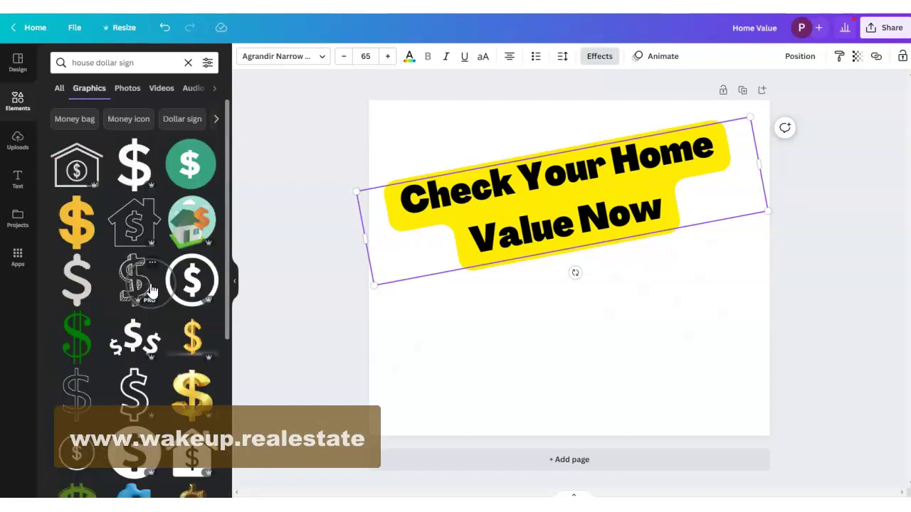
Add the outlined dollar-sign house from the house graphics and place it below the heading, in the page's lower-right area
{"action": "scroll", "coordinate": [150, 290], "scroll_direction": "down", "scroll_amount": 4}
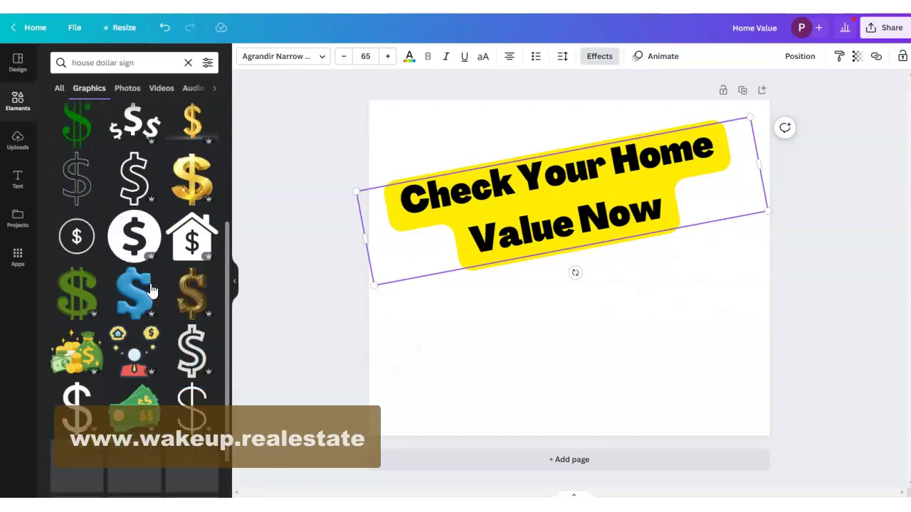
{"action": "scroll", "coordinate": [150, 289], "scroll_direction": "up", "scroll_amount": 4}
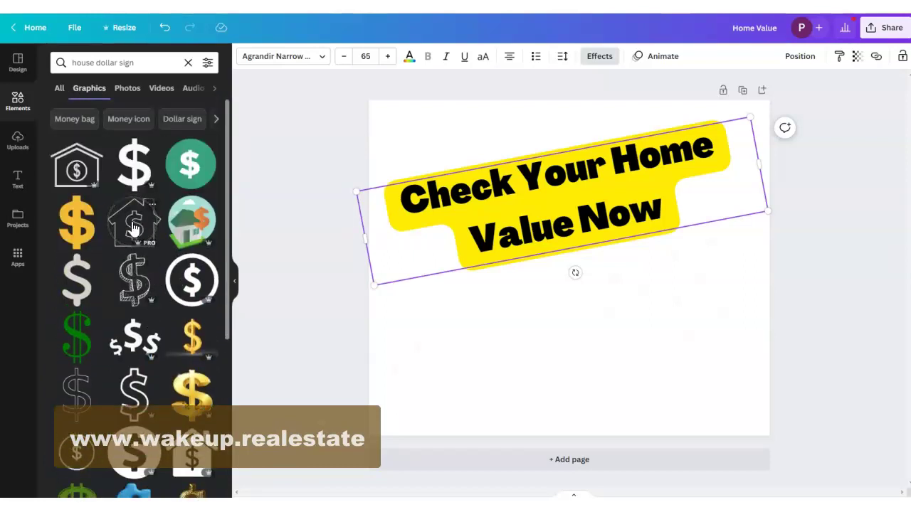
{"action": "left_click", "coordinate": [132, 226]}
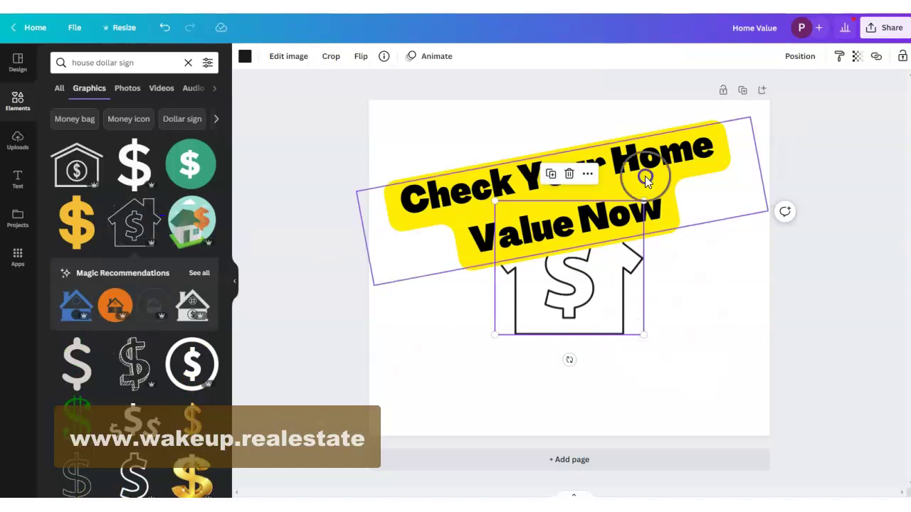
{"action": "left_click_drag", "start_coordinate": [603, 316], "coordinate": [675, 347]}
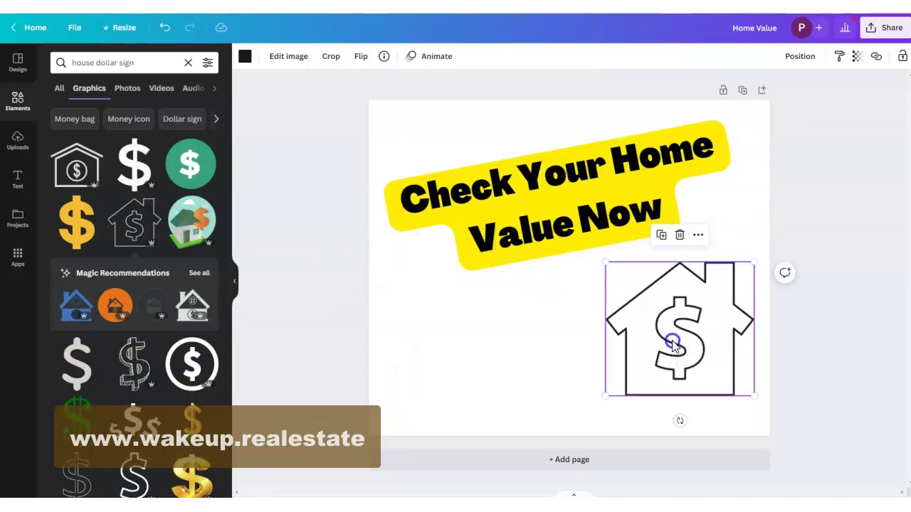
Try coral red and light turquoise on the outlined house, and delete the graphic
{"action": "left_click", "coordinate": [244, 57]}
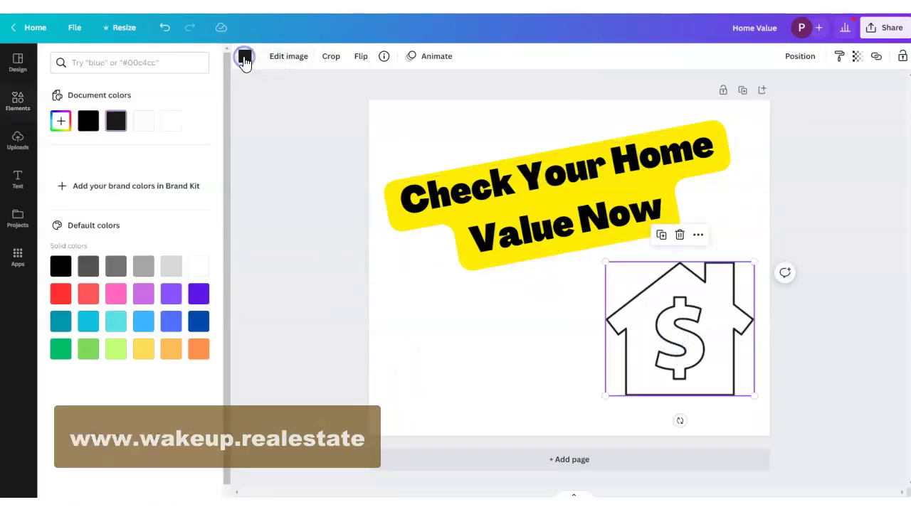
{"action": "left_click", "coordinate": [86, 293]}
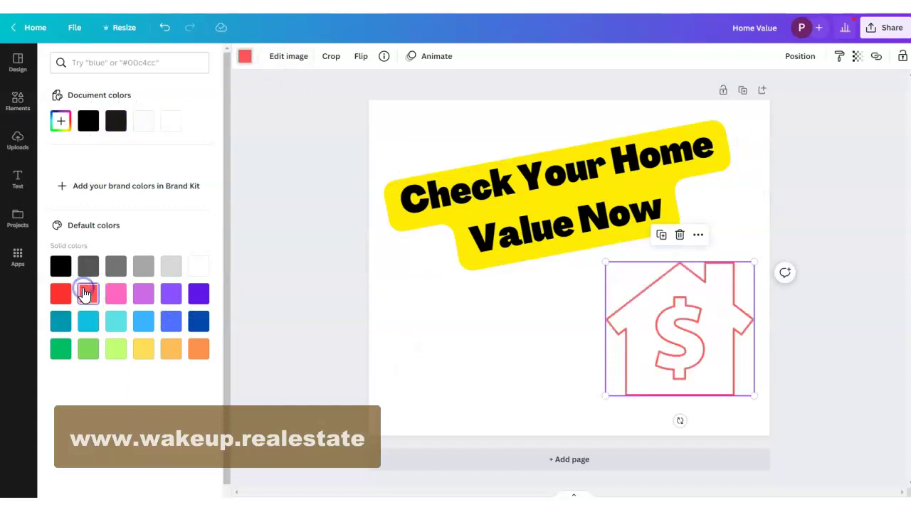
{"action": "left_click", "coordinate": [115, 321]}
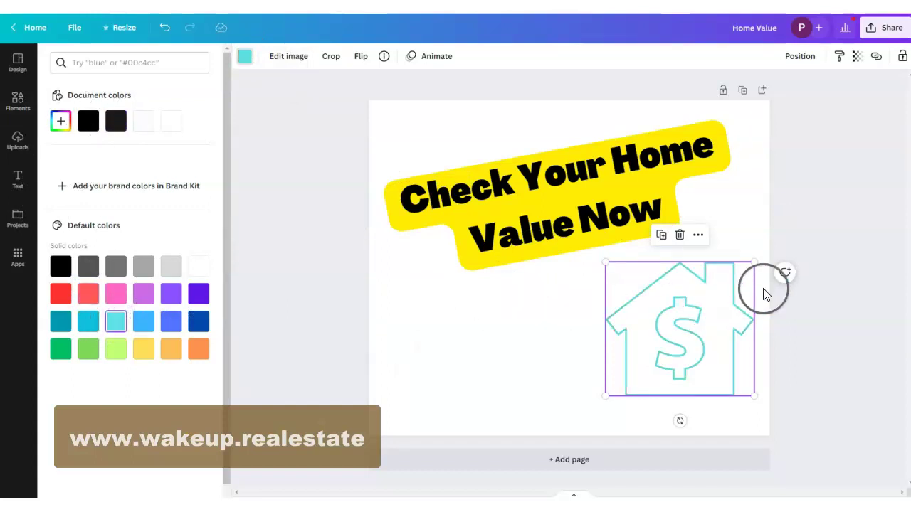
{"action": "left_click", "coordinate": [679, 235]}
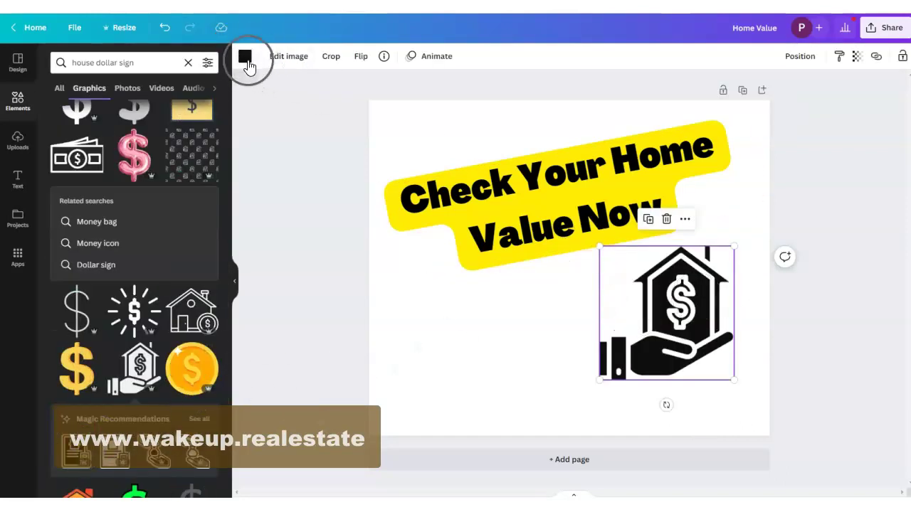
Try light green and black on the hand-held dollar house graphic and settle on medium green
{"action": "left_click", "coordinate": [245, 57]}
{"action": "left_click", "coordinate": [114, 356]}
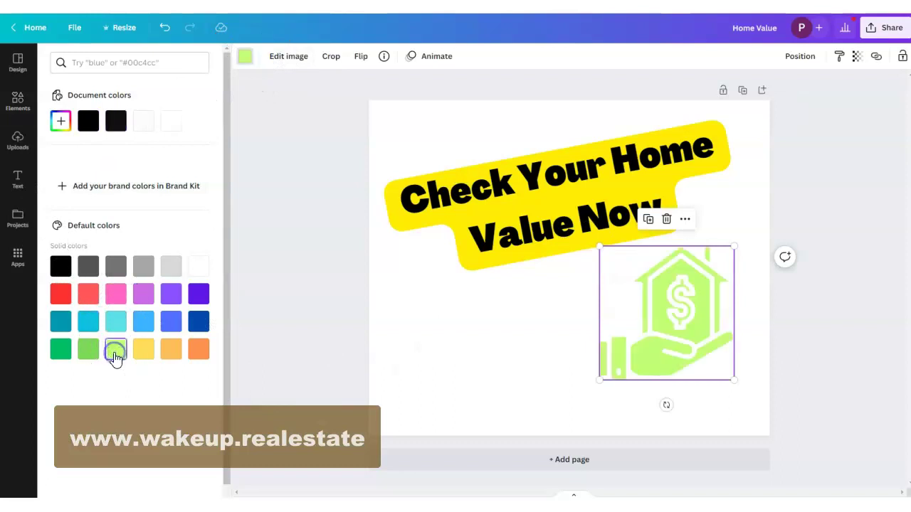
{"action": "left_click", "coordinate": [89, 351]}
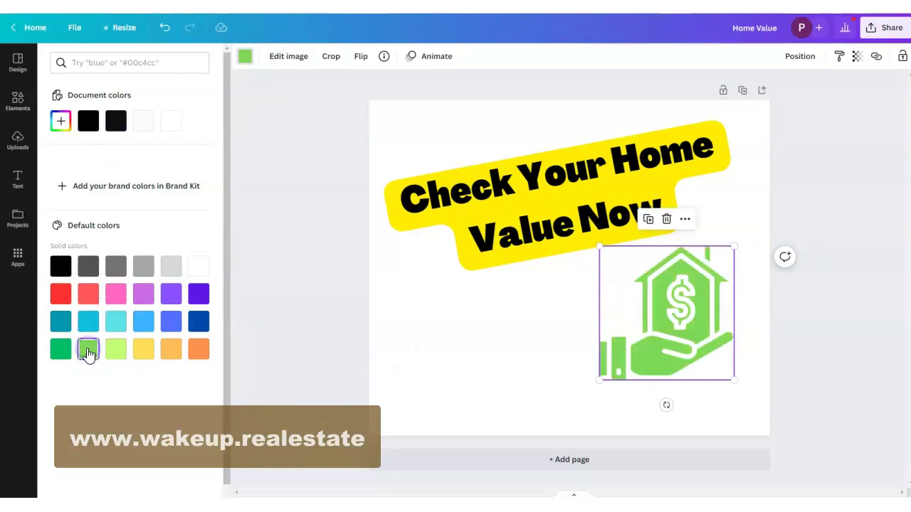
{"action": "left_click", "coordinate": [56, 267]}
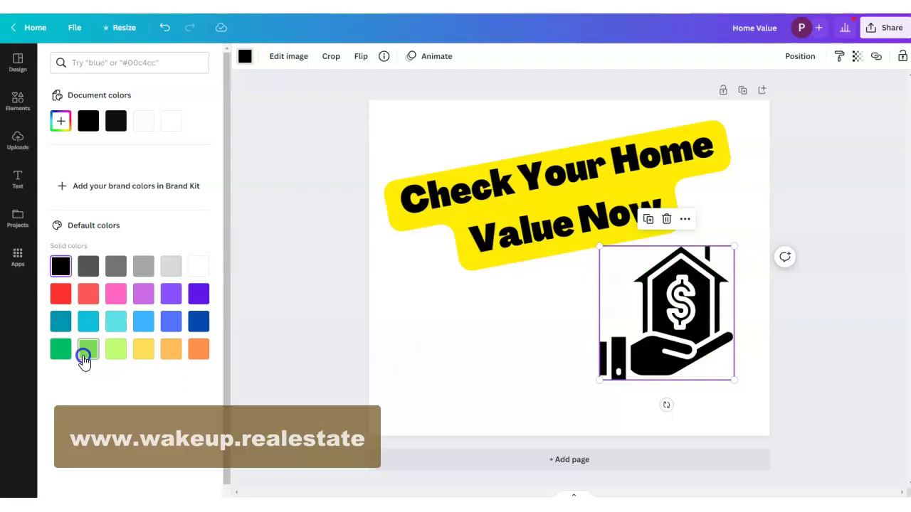
{"action": "left_click", "coordinate": [88, 350]}
Enlarge the green house graphic to about 353 by 353 and position it in the page's lower-right area
{"action": "left_click_drag", "start_coordinate": [660, 313], "coordinate": [683, 317]}
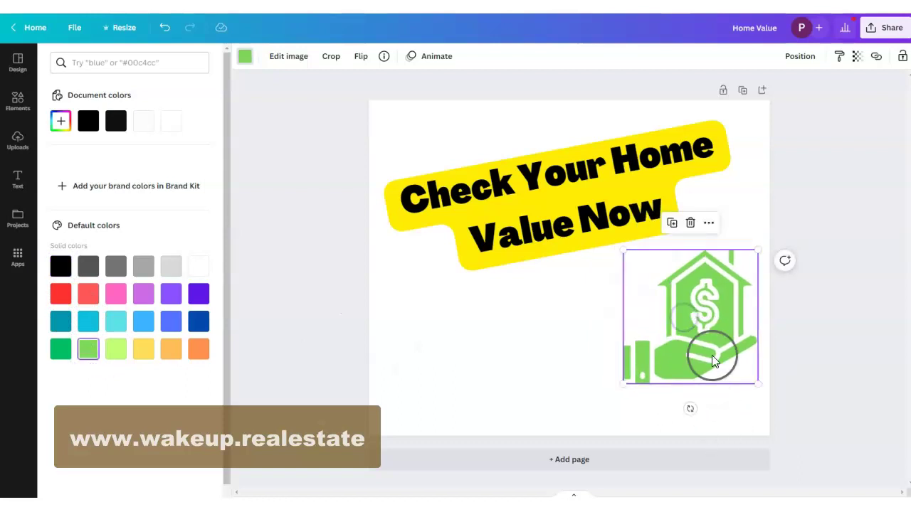
{"action": "left_click_drag", "start_coordinate": [755, 382], "coordinate": [773, 396]}
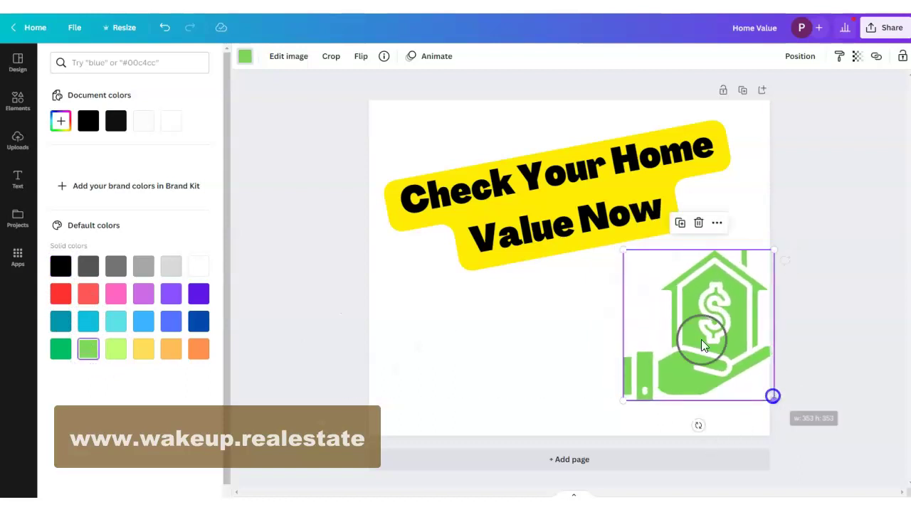
{"action": "left_click_drag", "start_coordinate": [695, 331], "coordinate": [678, 331]}
Bring up the Home Value.gif reference, compare its layout with the design, and move it out of the way
{"action": "key", "text": "alt+Tab"}
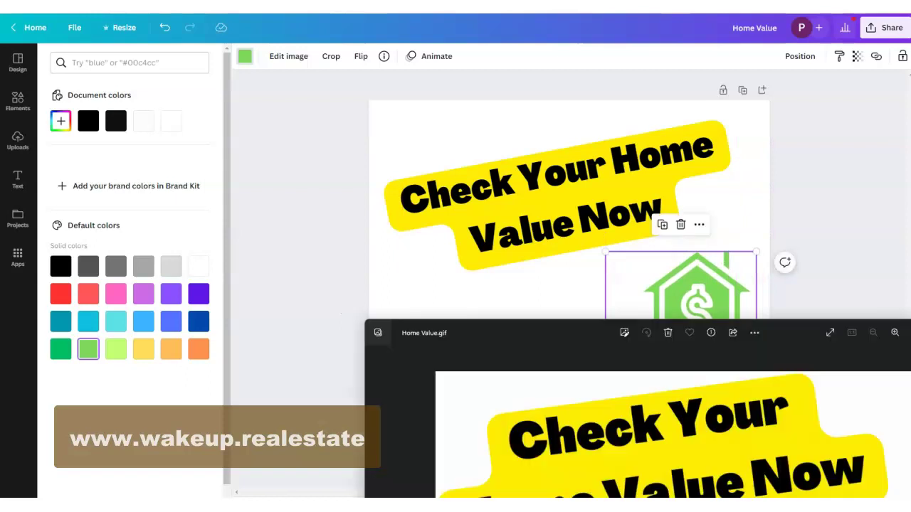
{"action": "left_click_drag", "start_coordinate": [534, 315], "coordinate": [129, 39]}
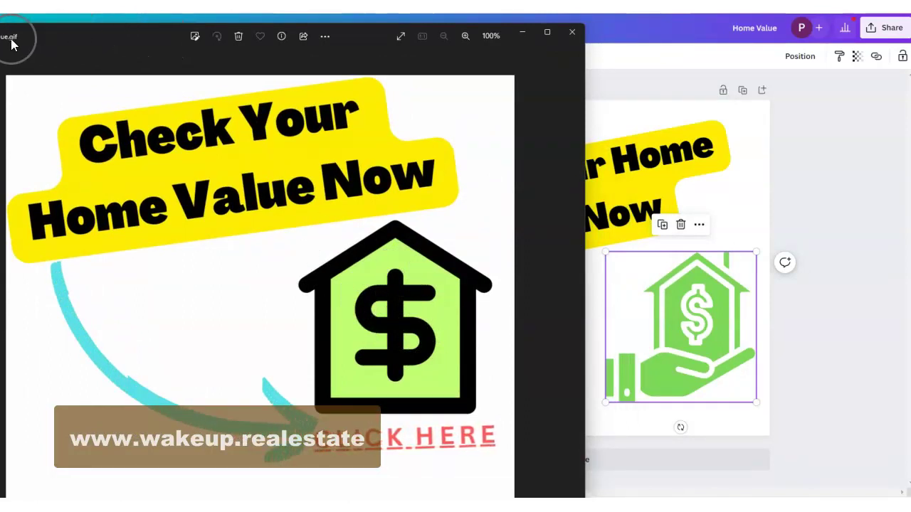
{"action": "left_click_drag", "start_coordinate": [14, 43], "coordinate": [590, 472]}
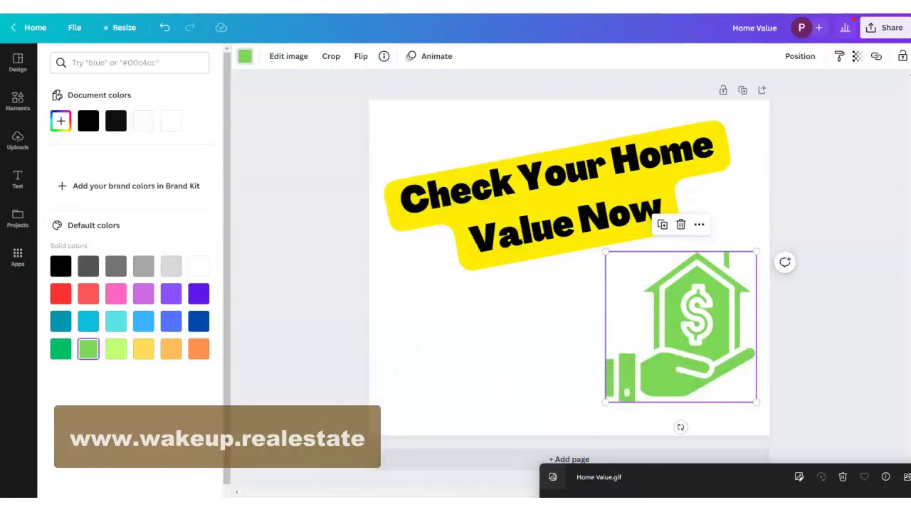
Find arrow graphics among the design elements, add the thick curved arrow, and place it in the page's lower-left area
{"action": "left_click", "coordinate": [18, 110]}
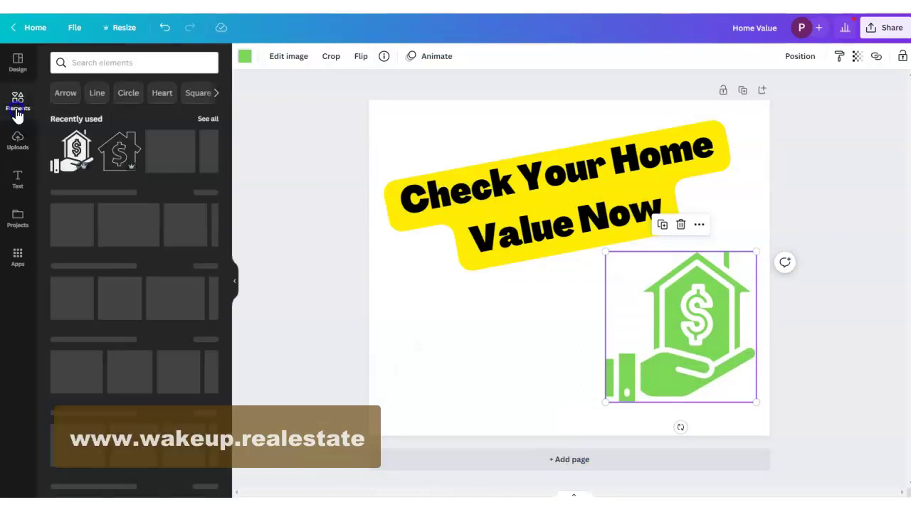
{"action": "left_click", "coordinate": [91, 61]}
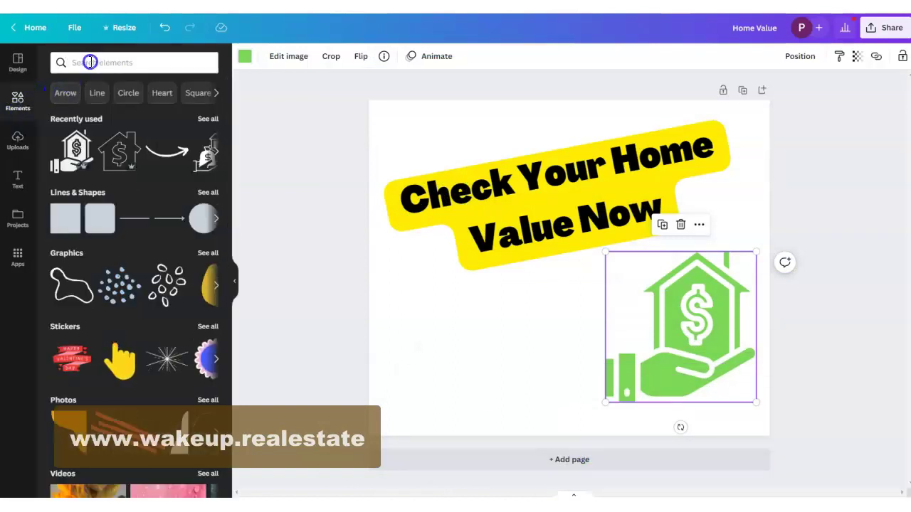
{"action": "left_click", "coordinate": [18, 111]}
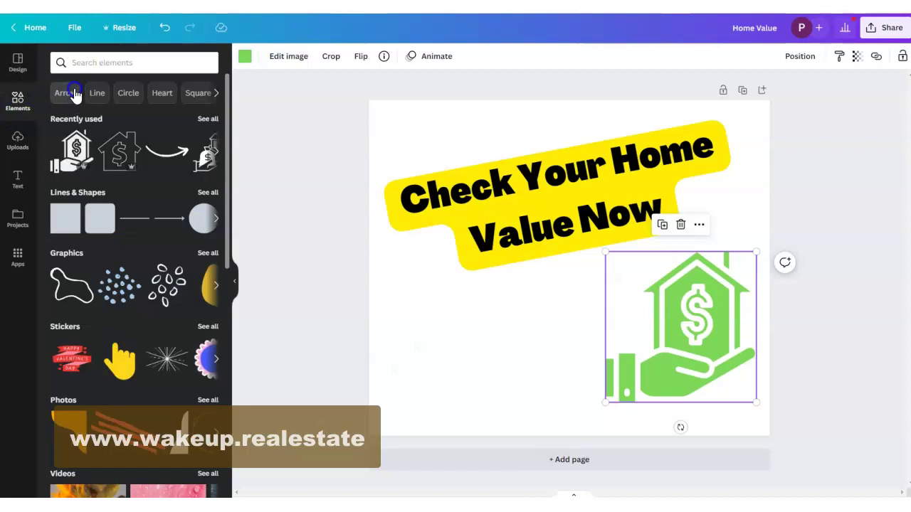
{"action": "left_click", "coordinate": [72, 93]}
{"action": "left_click", "coordinate": [187, 229]}
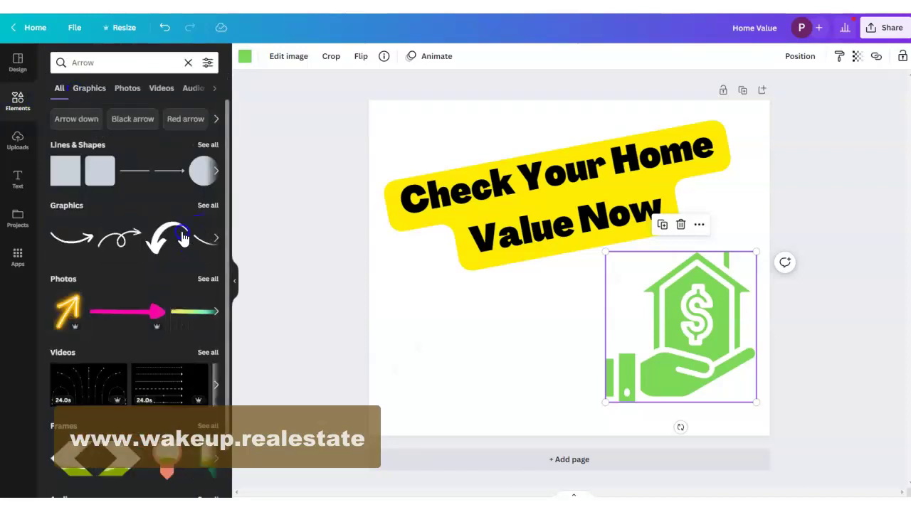
{"action": "left_click_drag", "start_coordinate": [545, 287], "coordinate": [445, 355]}
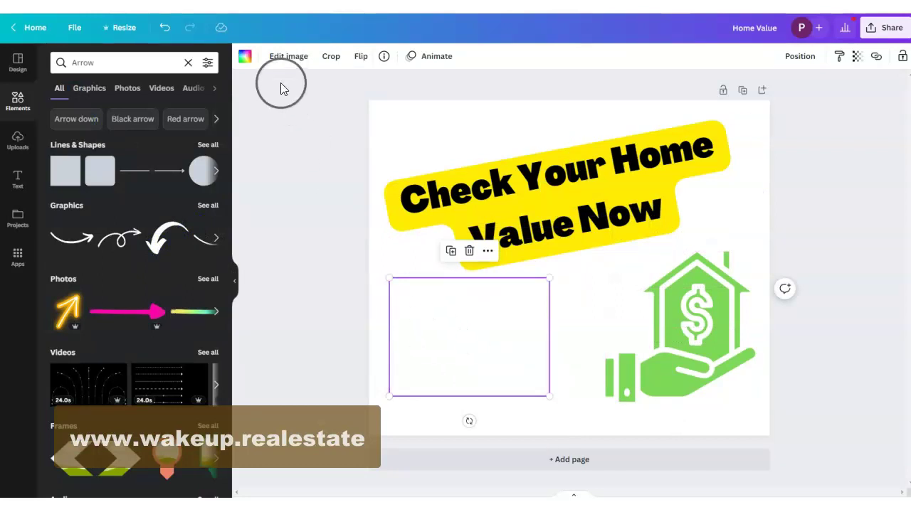
Recolor the curved arrow to light turquoise
{"action": "left_click", "coordinate": [245, 60]}
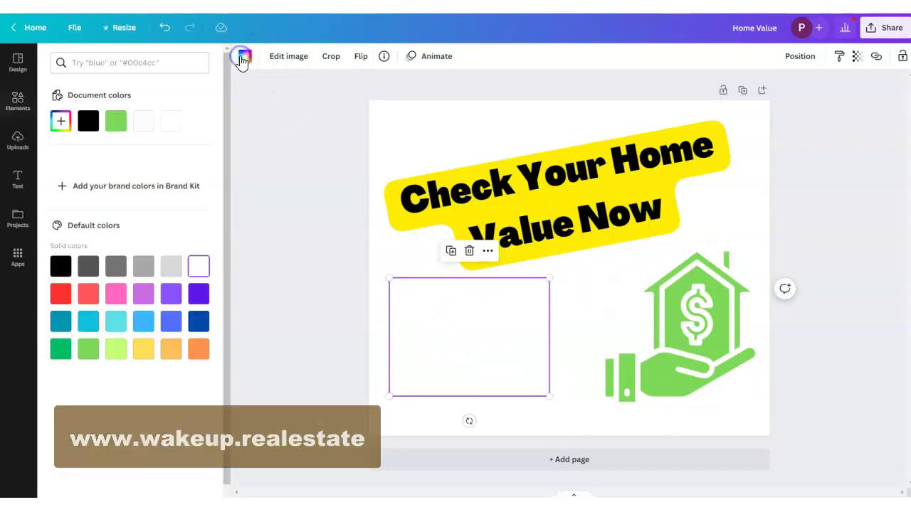
{"action": "left_click", "coordinate": [143, 323]}
{"action": "left_click", "coordinate": [115, 324]}
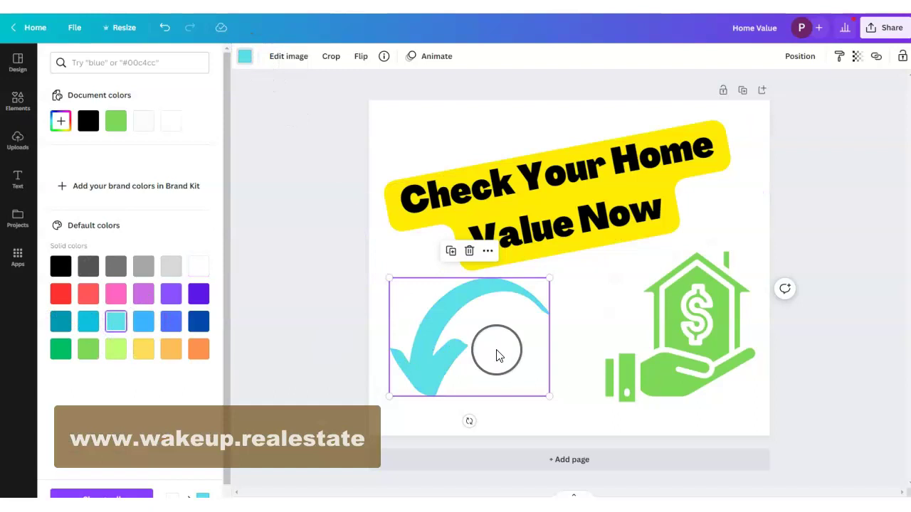
Rotate and move the curved arrow so it runs from under the heading to the green house
{"action": "left_click_drag", "start_coordinate": [469, 421], "coordinate": [527, 329]}
{"action": "left_click_drag", "start_coordinate": [536, 408], "coordinate": [602, 417]}
{"action": "left_click_drag", "start_coordinate": [543, 381], "coordinate": [560, 355]}
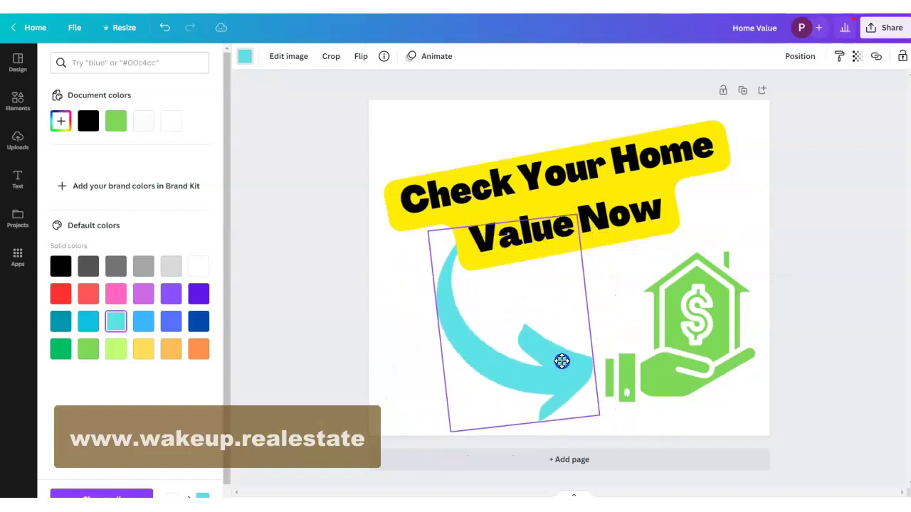
{"action": "left_click_drag", "start_coordinate": [609, 312], "coordinate": [608, 271]}
{"action": "left_click_drag", "start_coordinate": [551, 342], "coordinate": [590, 346]}
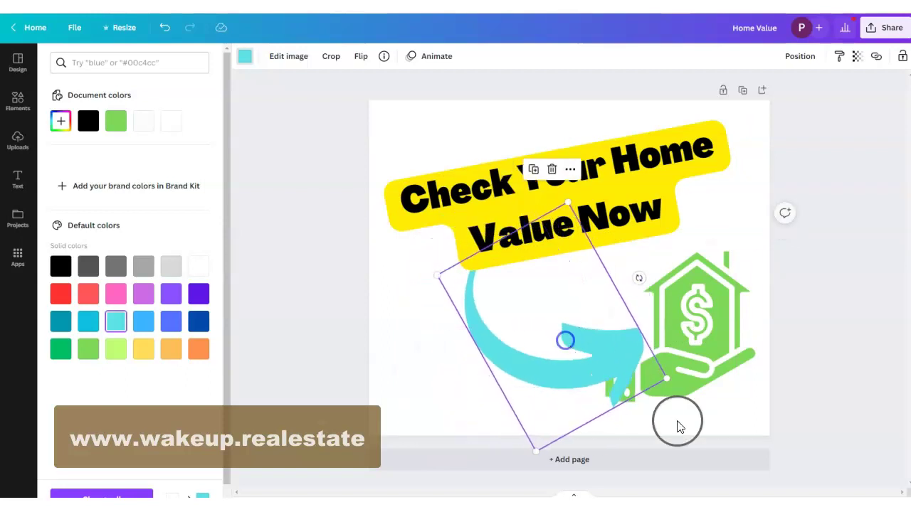
Check the Home Value.gif reference and fine-tune the arrow's position between the heading and the house
{"action": "left_click_drag", "start_coordinate": [910, 453], "coordinate": [588, 29]}
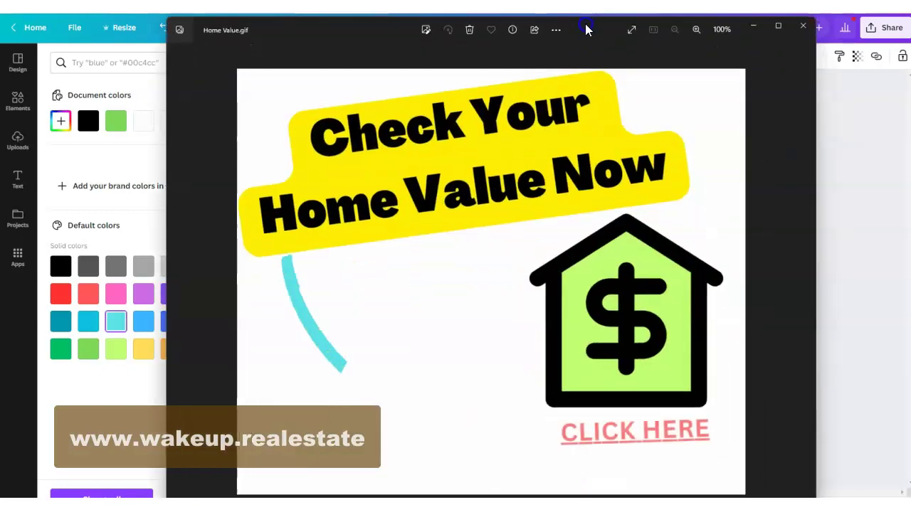
{"action": "left_click_drag", "start_coordinate": [373, 27], "coordinate": [726, 509]}
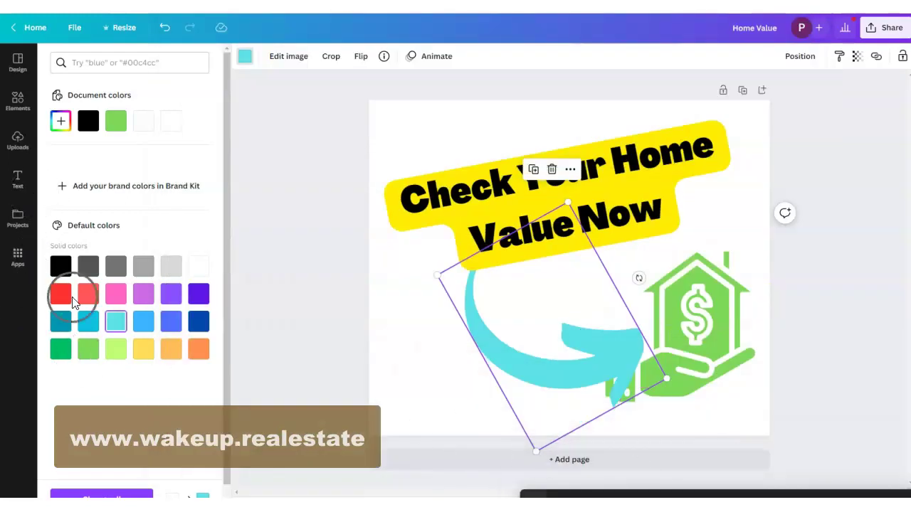
{"action": "left_click_drag", "start_coordinate": [535, 350], "coordinate": [452, 335]}
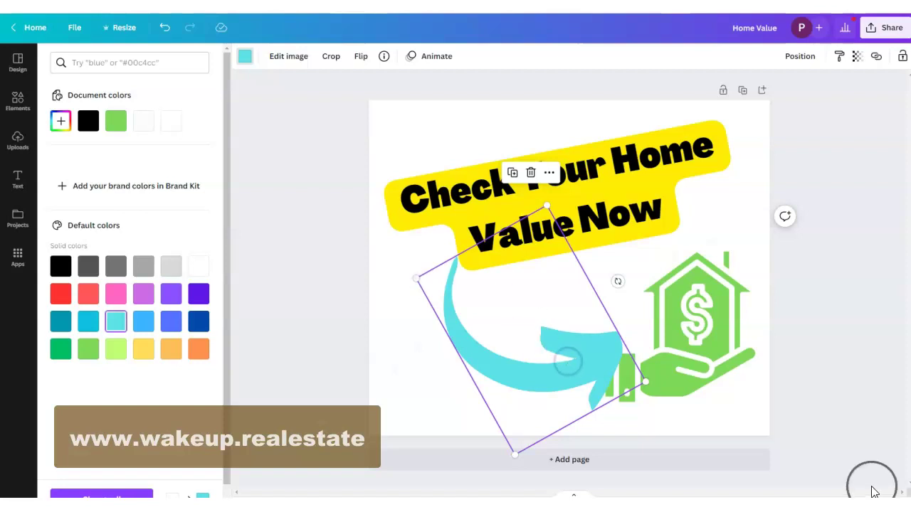
{"action": "left_click_drag", "start_coordinate": [726, 507], "coordinate": [588, 30]}
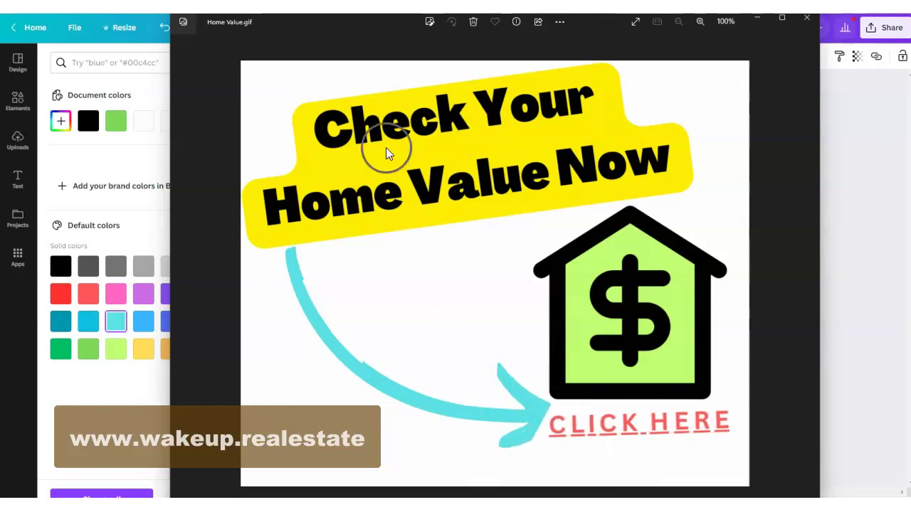
{"action": "left_click_drag", "start_coordinate": [362, 27], "coordinate": [661, 509]}
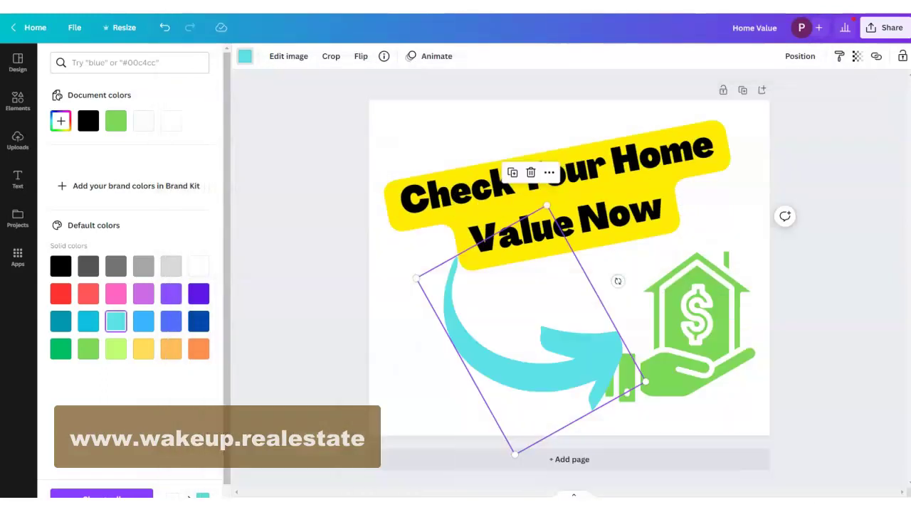
{"action": "left_click_drag", "start_coordinate": [533, 384], "coordinate": [550, 399]}
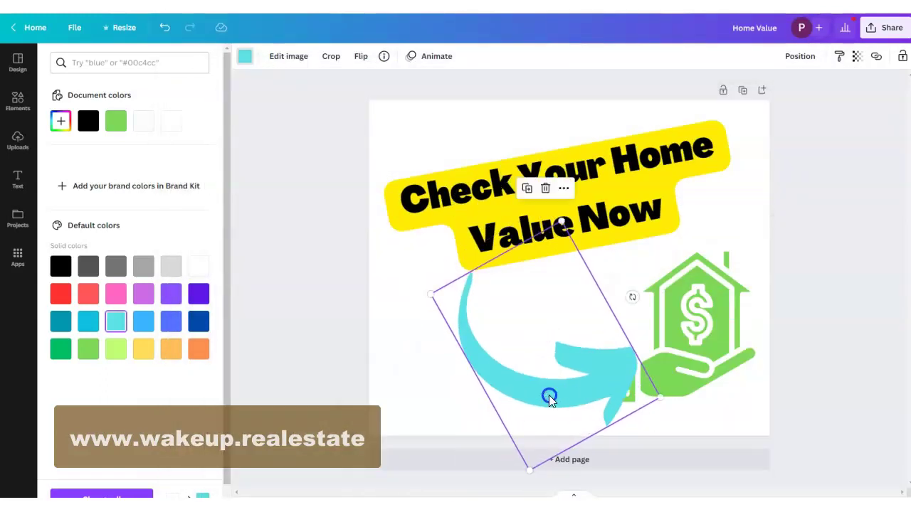
Try the Drift and Wipe animations on the arrow and apply Pop on enter
{"action": "left_click", "coordinate": [430, 62]}
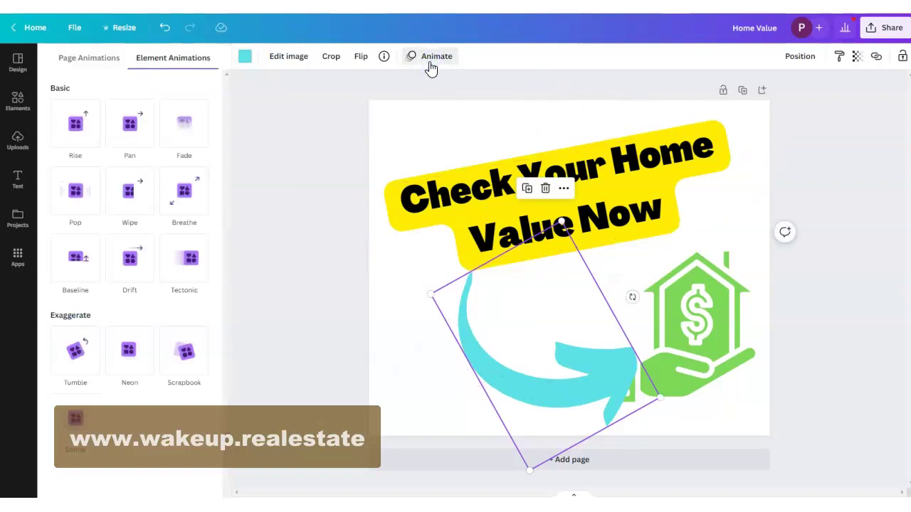
{"action": "left_click", "coordinate": [149, 264]}
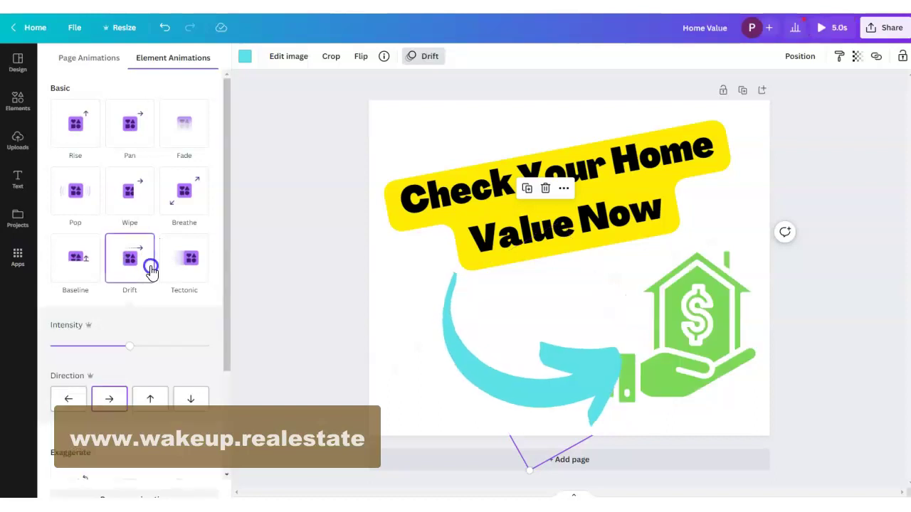
{"action": "left_click", "coordinate": [127, 198]}
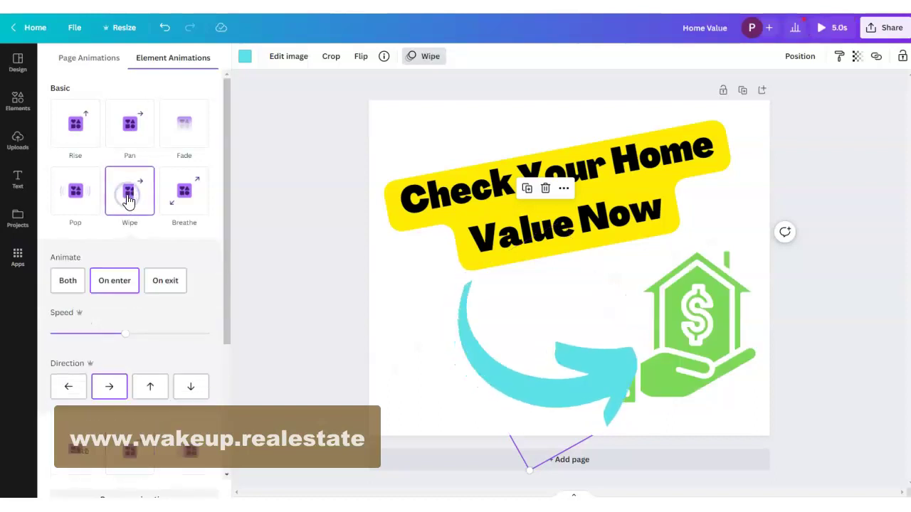
{"action": "left_click", "coordinate": [76, 206]}
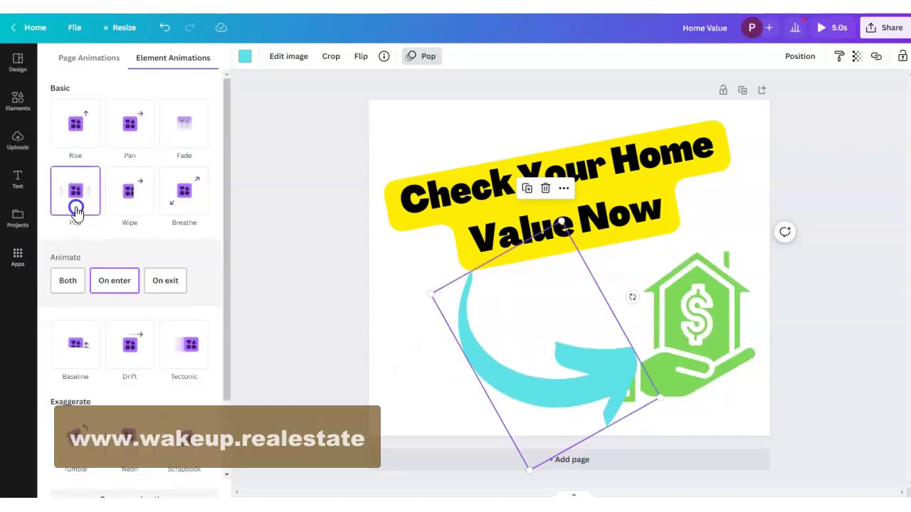
Try the Rise, Pan, Drift and Tectonic animations on the curved arrow, including a lower Drift intensity
{"action": "left_click", "coordinate": [91, 145]}
{"action": "left_click", "coordinate": [130, 133]}
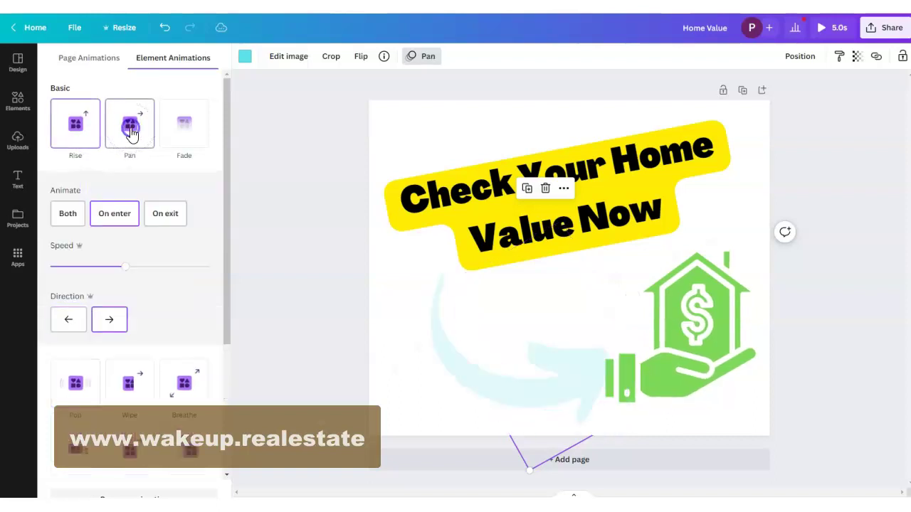
{"action": "scroll", "coordinate": [92, 427], "scroll_direction": "down", "scroll_amount": 2}
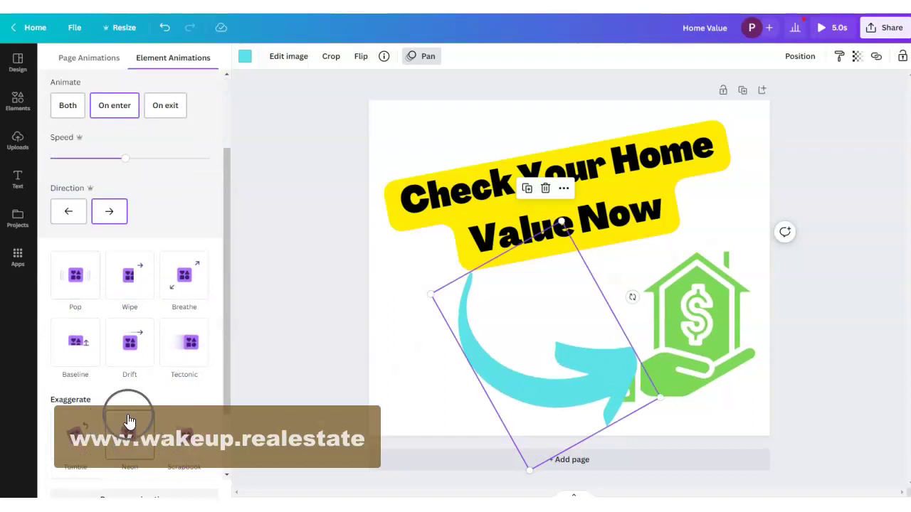
{"action": "left_click", "coordinate": [138, 349]}
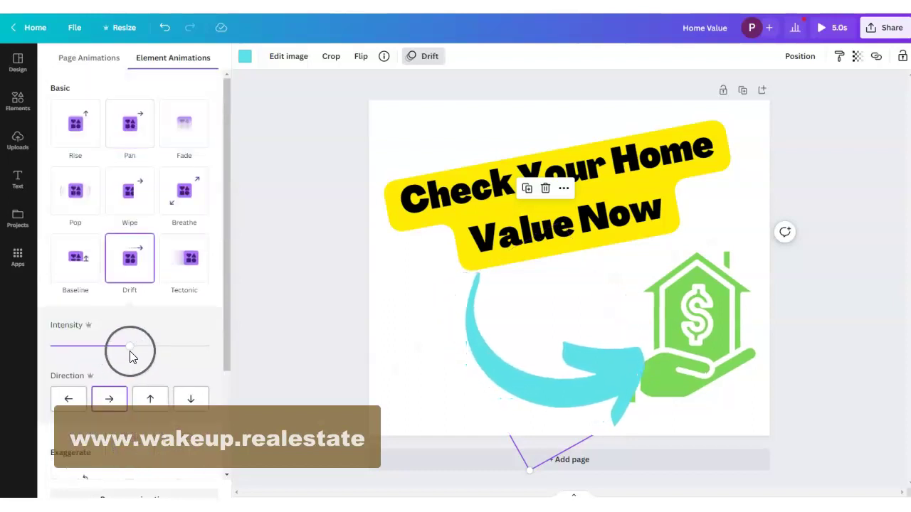
{"action": "scroll", "coordinate": [133, 356], "scroll_direction": "down", "scroll_amount": 1}
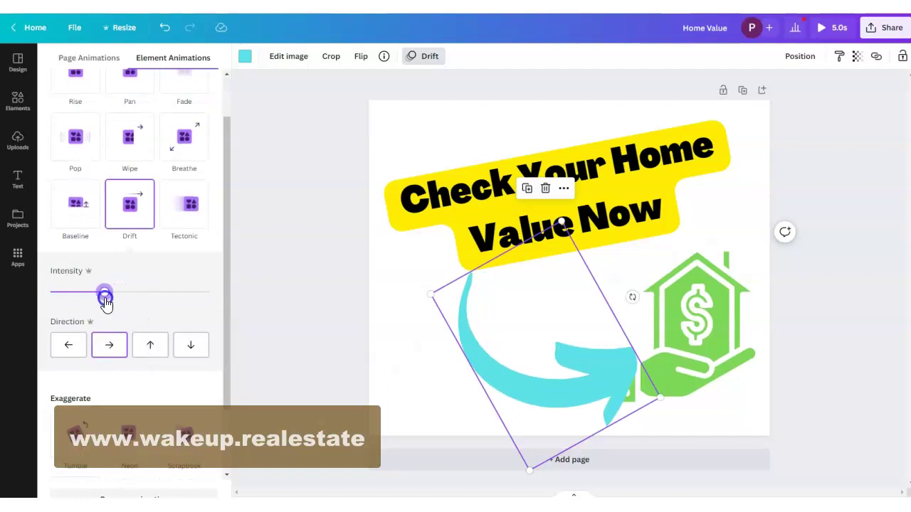
{"action": "scroll", "coordinate": [129, 285], "scroll_direction": "up", "scroll_amount": 1}
{"action": "left_click", "coordinate": [187, 259]}
{"action": "left_click", "coordinate": [118, 333]}
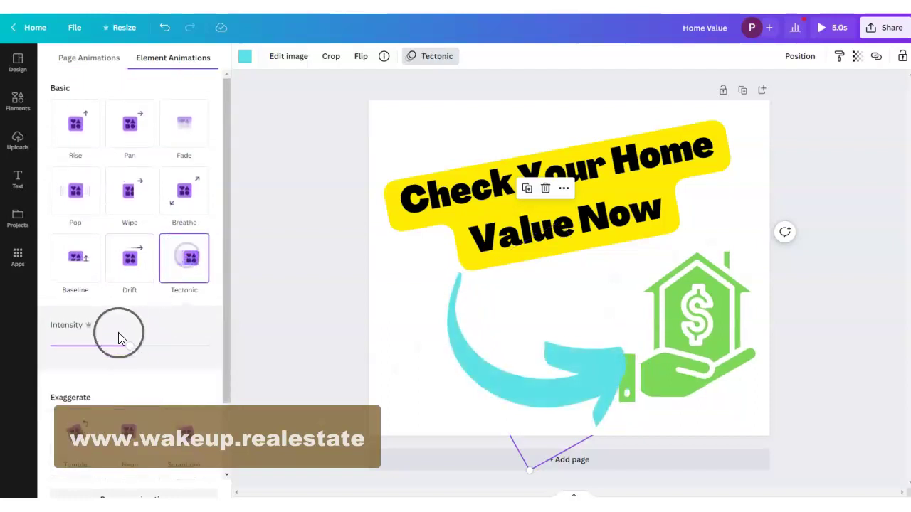
Apply the upward Rise animation to the curved arrow on enter and slightly reduce its speed
{"action": "left_click", "coordinate": [75, 126]}
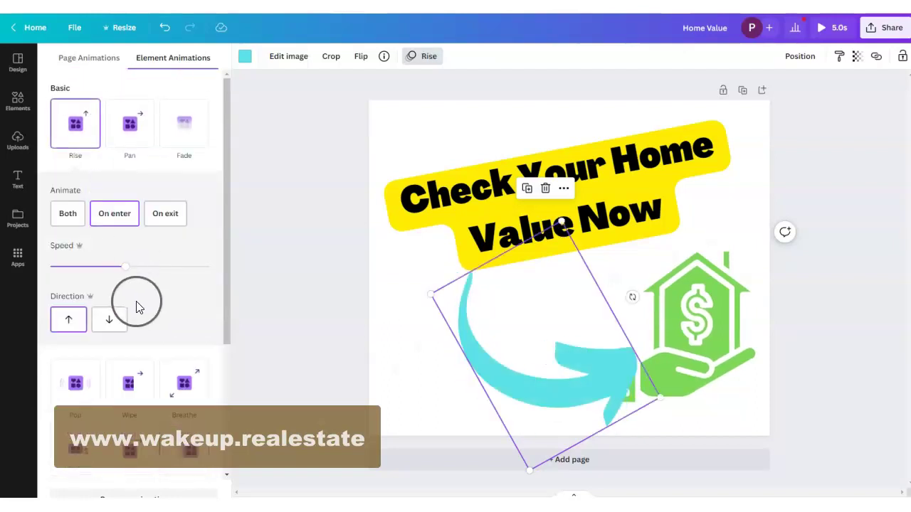
{"action": "mouse_move", "coordinate": [124, 267]}
{"action": "left_mouse_down"}
{"action": "mouse_move", "coordinate": [88, 268]}
{"action": "mouse_move", "coordinate": [122, 272]}
{"action": "left_mouse_up"}
{"action": "left_click", "coordinate": [420, 277]}
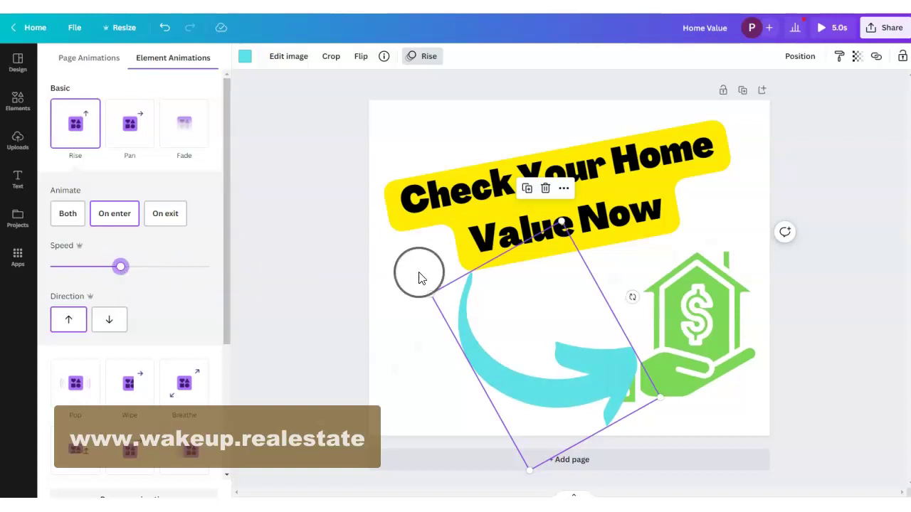
Replace the hand-held house graphic with the solid black dollar house from the "home value" elements
{"action": "left_click", "coordinate": [703, 321]}
{"action": "key", "text": "Delete"}
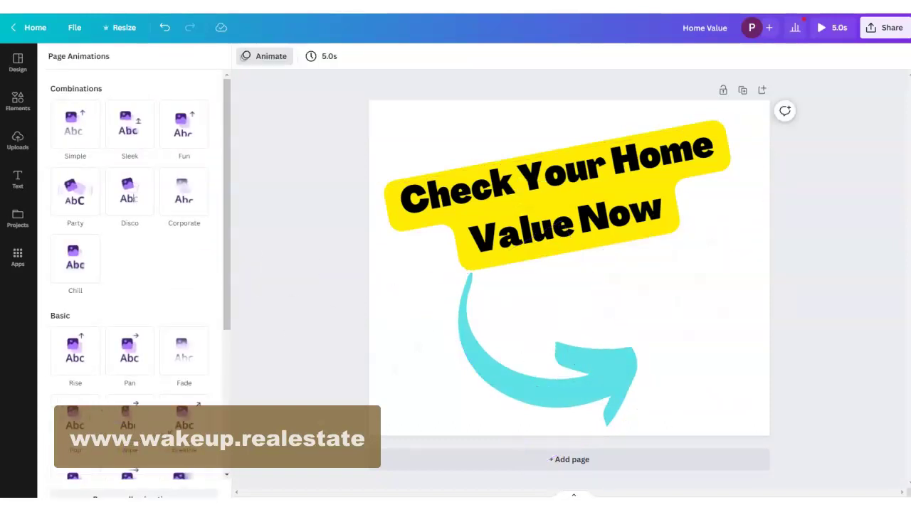
{"action": "key", "text": "ctrl+z"}
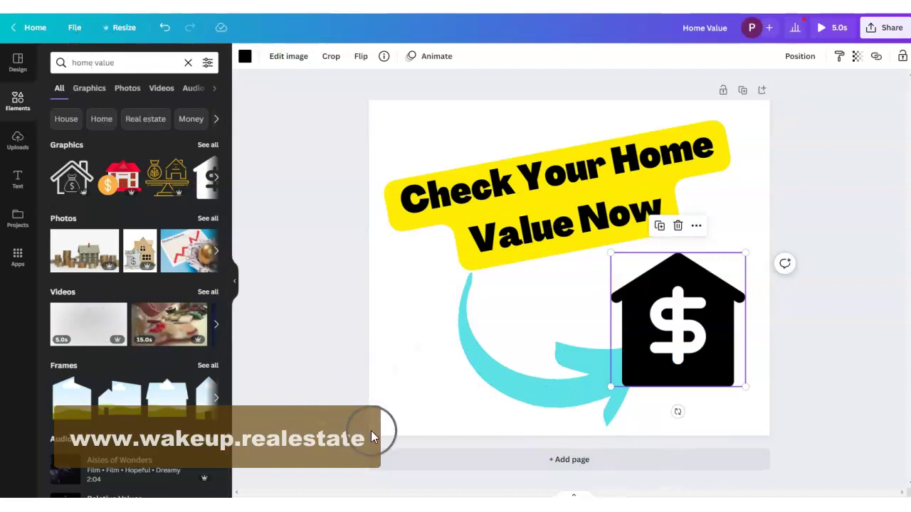
Recolor the solid dollar house light green and reposition it and the arrow so the arrowhead meets the house
{"action": "left_click", "coordinate": [246, 58]}
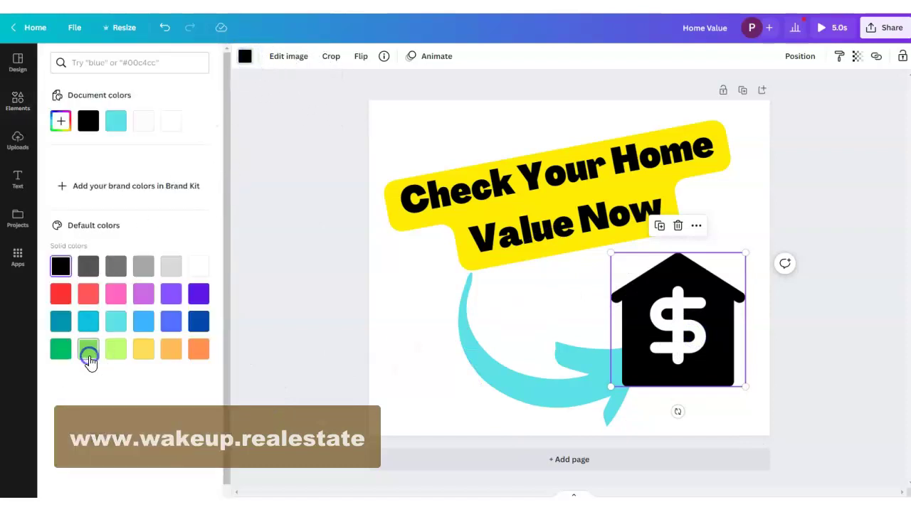
{"action": "left_click", "coordinate": [88, 353]}
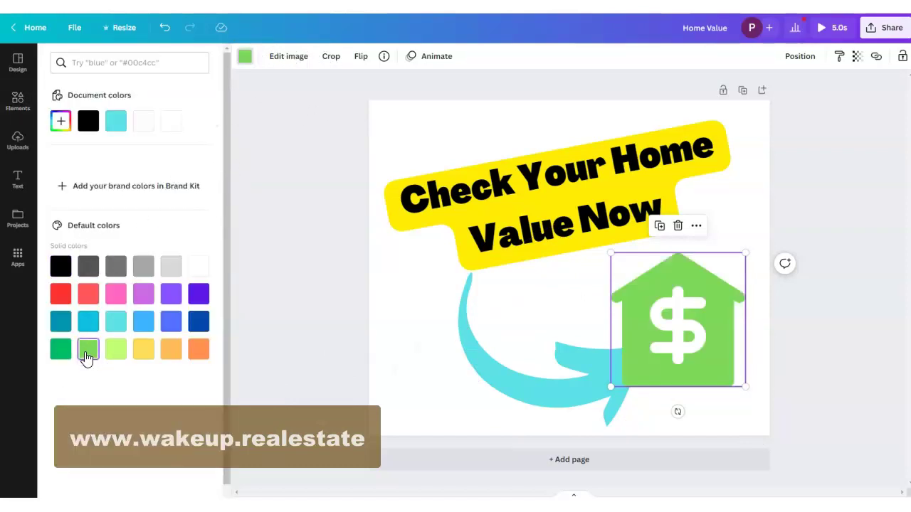
{"action": "mouse_move", "coordinate": [693, 286]}
{"action": "left_mouse_down"}
{"action": "mouse_move", "coordinate": [701, 287]}
{"action": "mouse_move", "coordinate": [683, 297]}
{"action": "mouse_move", "coordinate": [692, 285]}
{"action": "left_mouse_up"}
{"action": "left_click_drag", "start_coordinate": [576, 380], "coordinate": [568, 361]}
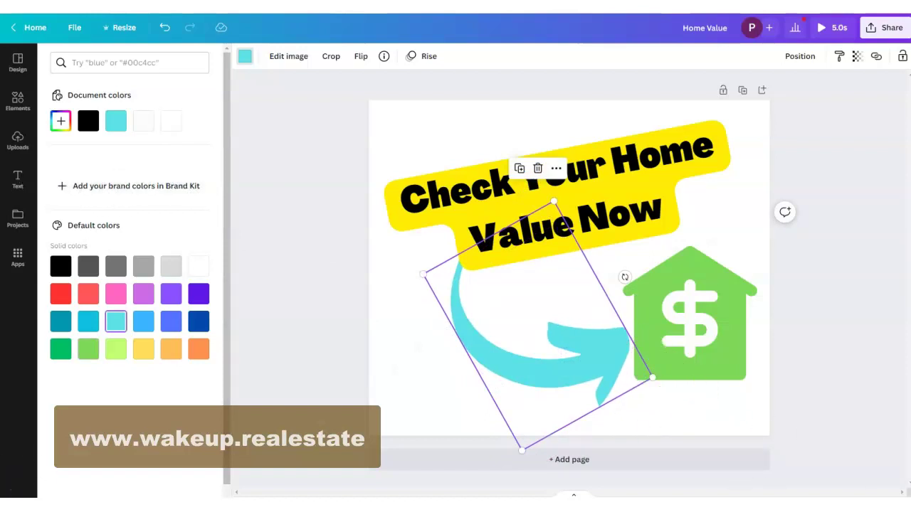
Add a "Click Here" subheading just below the main heading and tilt it slightly clockwise
{"action": "left_click", "coordinate": [18, 178]}
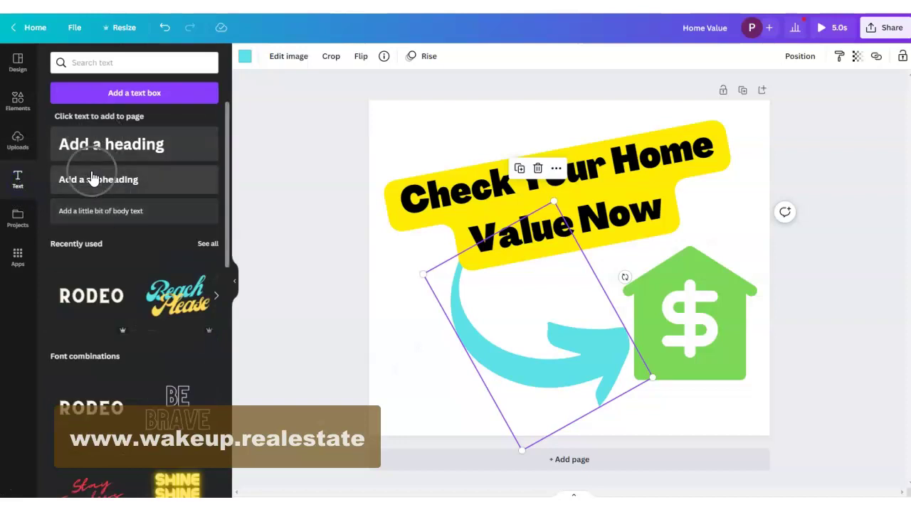
{"action": "left_click", "coordinate": [91, 178]}
{"action": "type", "text": "Click Here"}
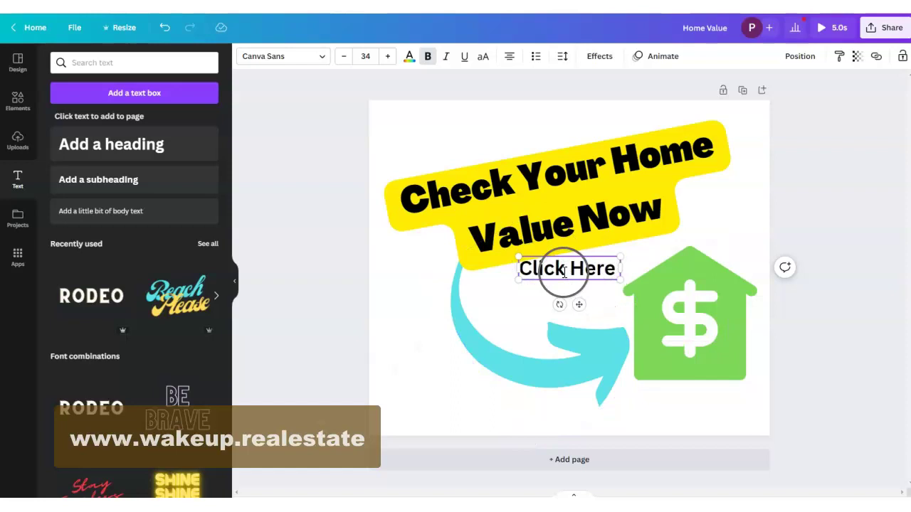
{"action": "left_click_drag", "start_coordinate": [560, 305], "coordinate": [555, 303]}
{"action": "left_click", "coordinate": [428, 56]}
{"action": "left_click", "coordinate": [560, 280]}
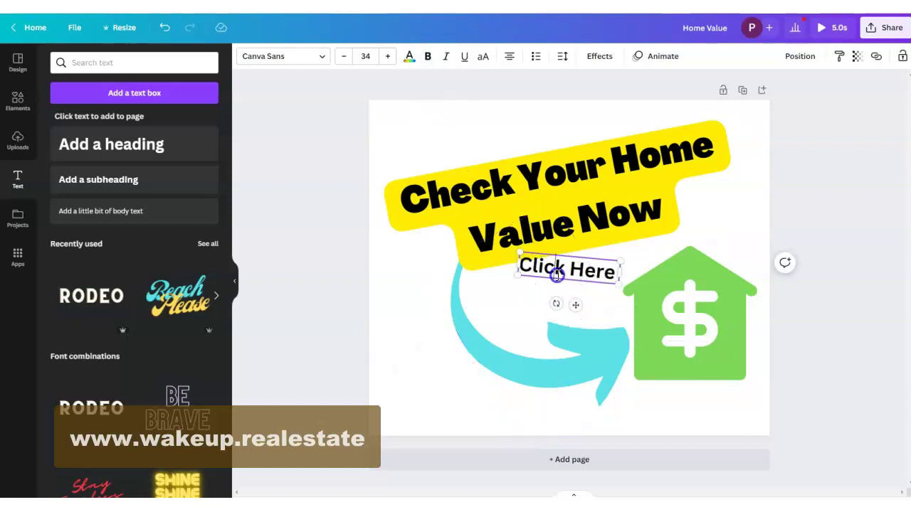
Change the "Click Here" text color to light red
{"action": "left_click", "coordinate": [409, 58]}
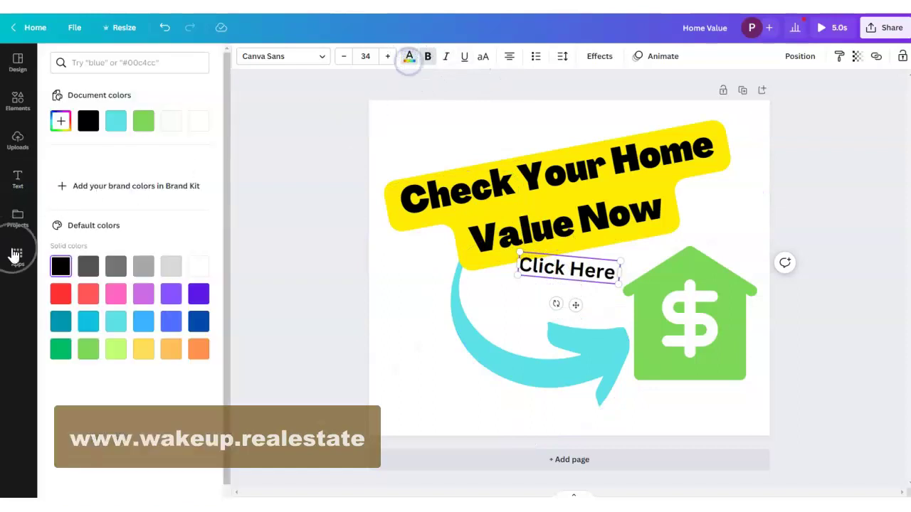
{"action": "left_click", "coordinate": [88, 294]}
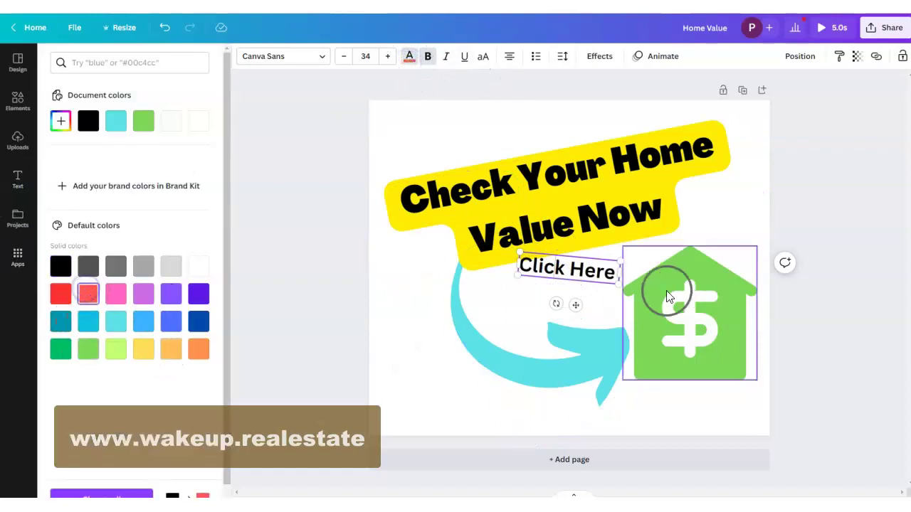
{"action": "left_click_drag", "start_coordinate": [608, 271], "coordinate": [496, 267]}
{"action": "left_click", "coordinate": [83, 297]}
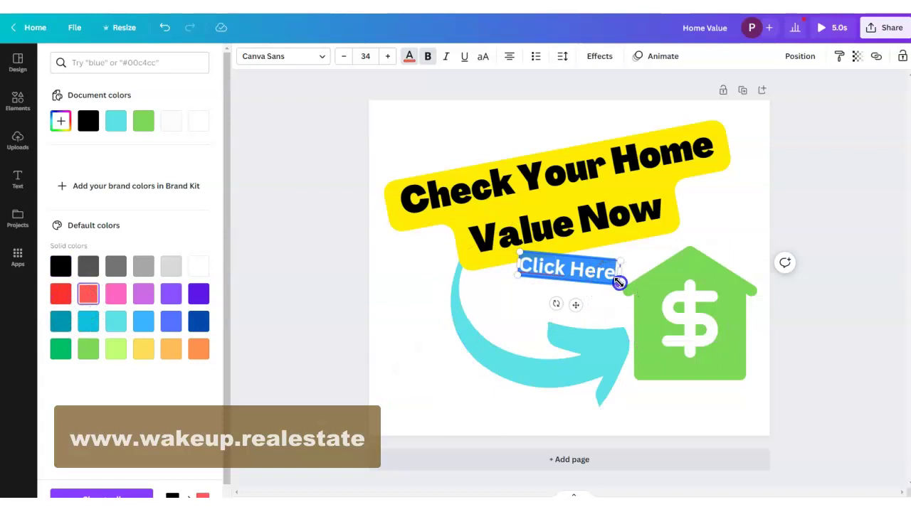
Enlarge the "Click Here" text to size 50.5 at the house's base and shift the arrow clear of it
{"action": "left_click", "coordinate": [537, 316]}
{"action": "left_click_drag", "start_coordinate": [553, 287], "coordinate": [548, 305]}
{"action": "left_click_drag", "start_coordinate": [608, 286], "coordinate": [698, 397]}
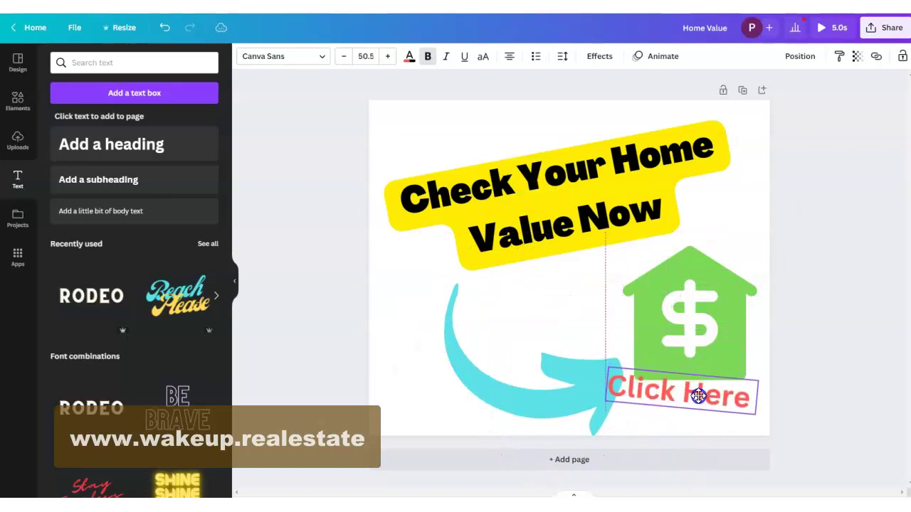
{"action": "left_click_drag", "start_coordinate": [574, 401], "coordinate": [553, 387]}
{"action": "left_click", "coordinate": [676, 401]}
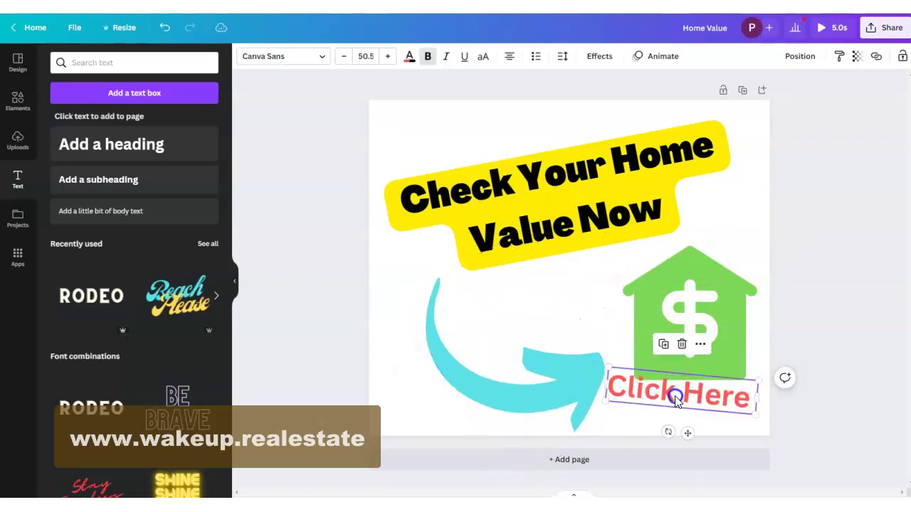